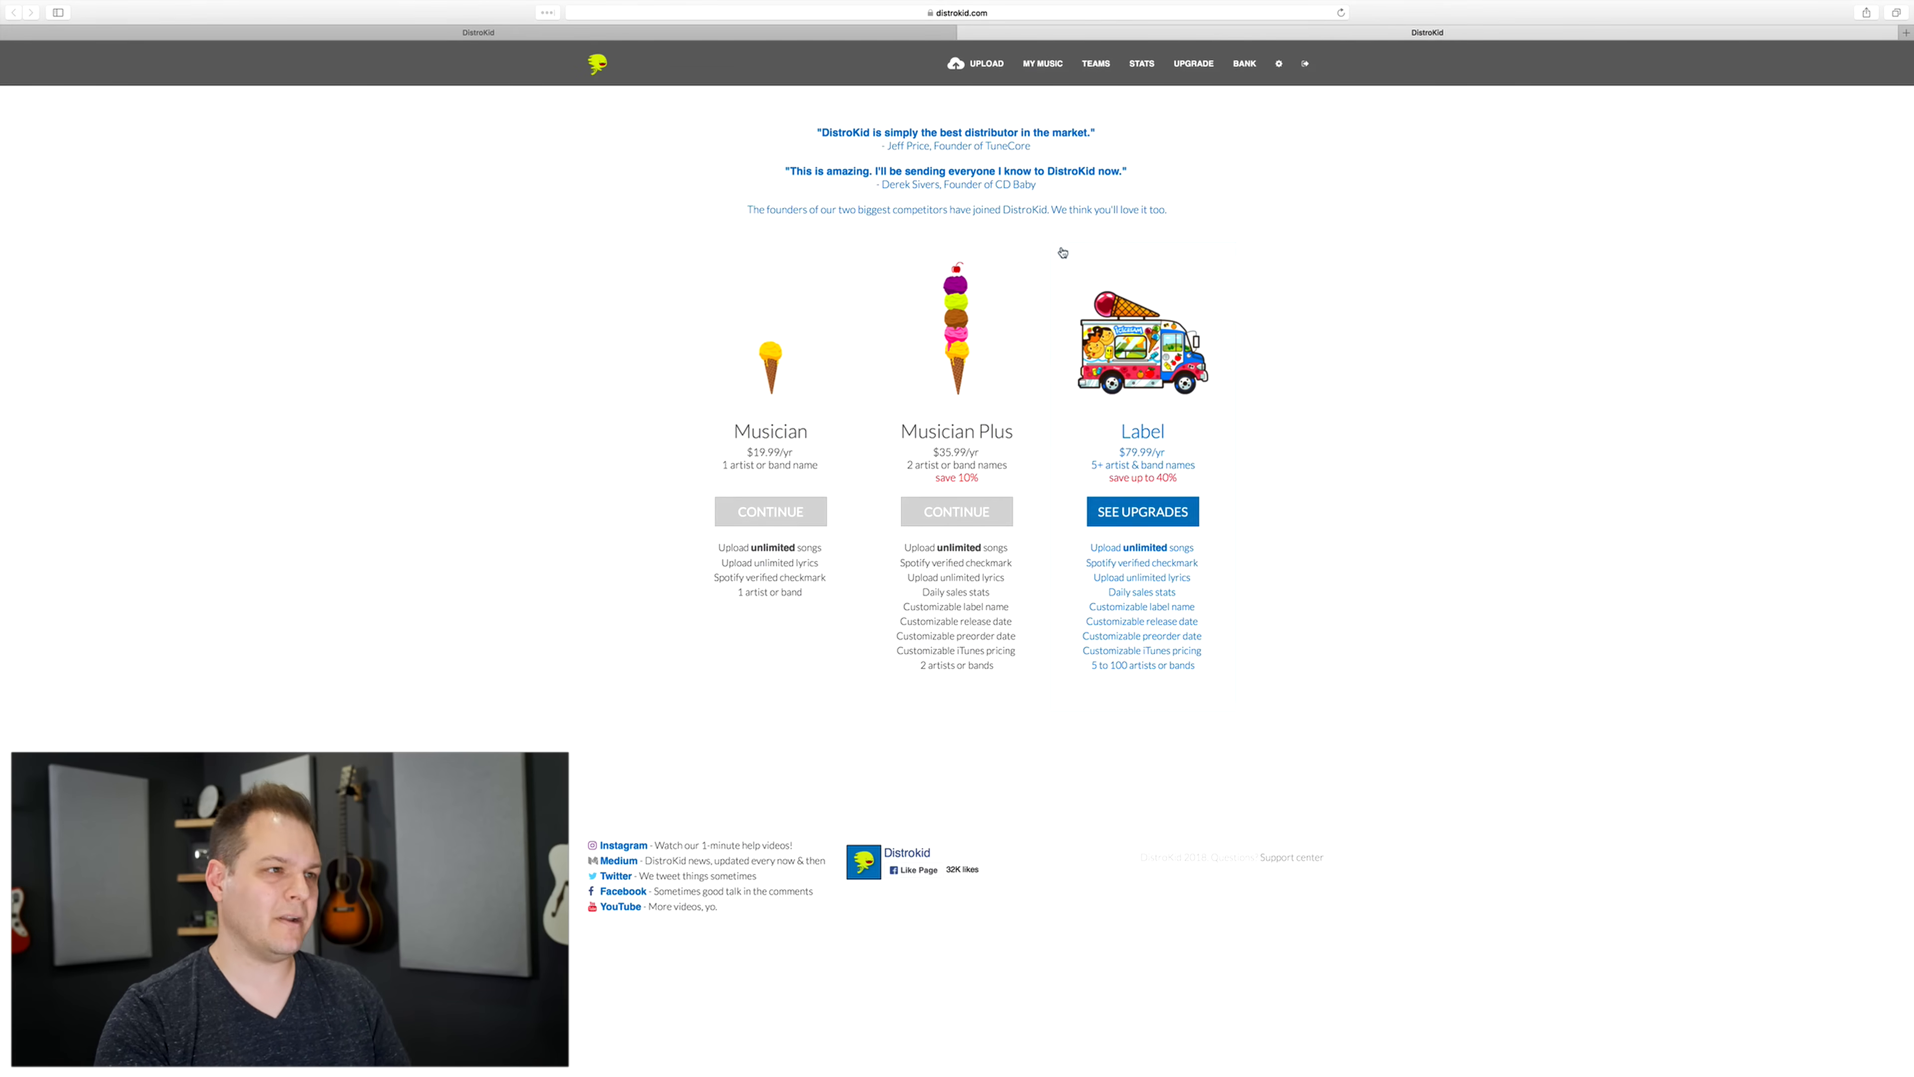
Step: Switch to the Upload Music form and leave all stores selected, including Spotify and iTunes
left_click(800, 36)
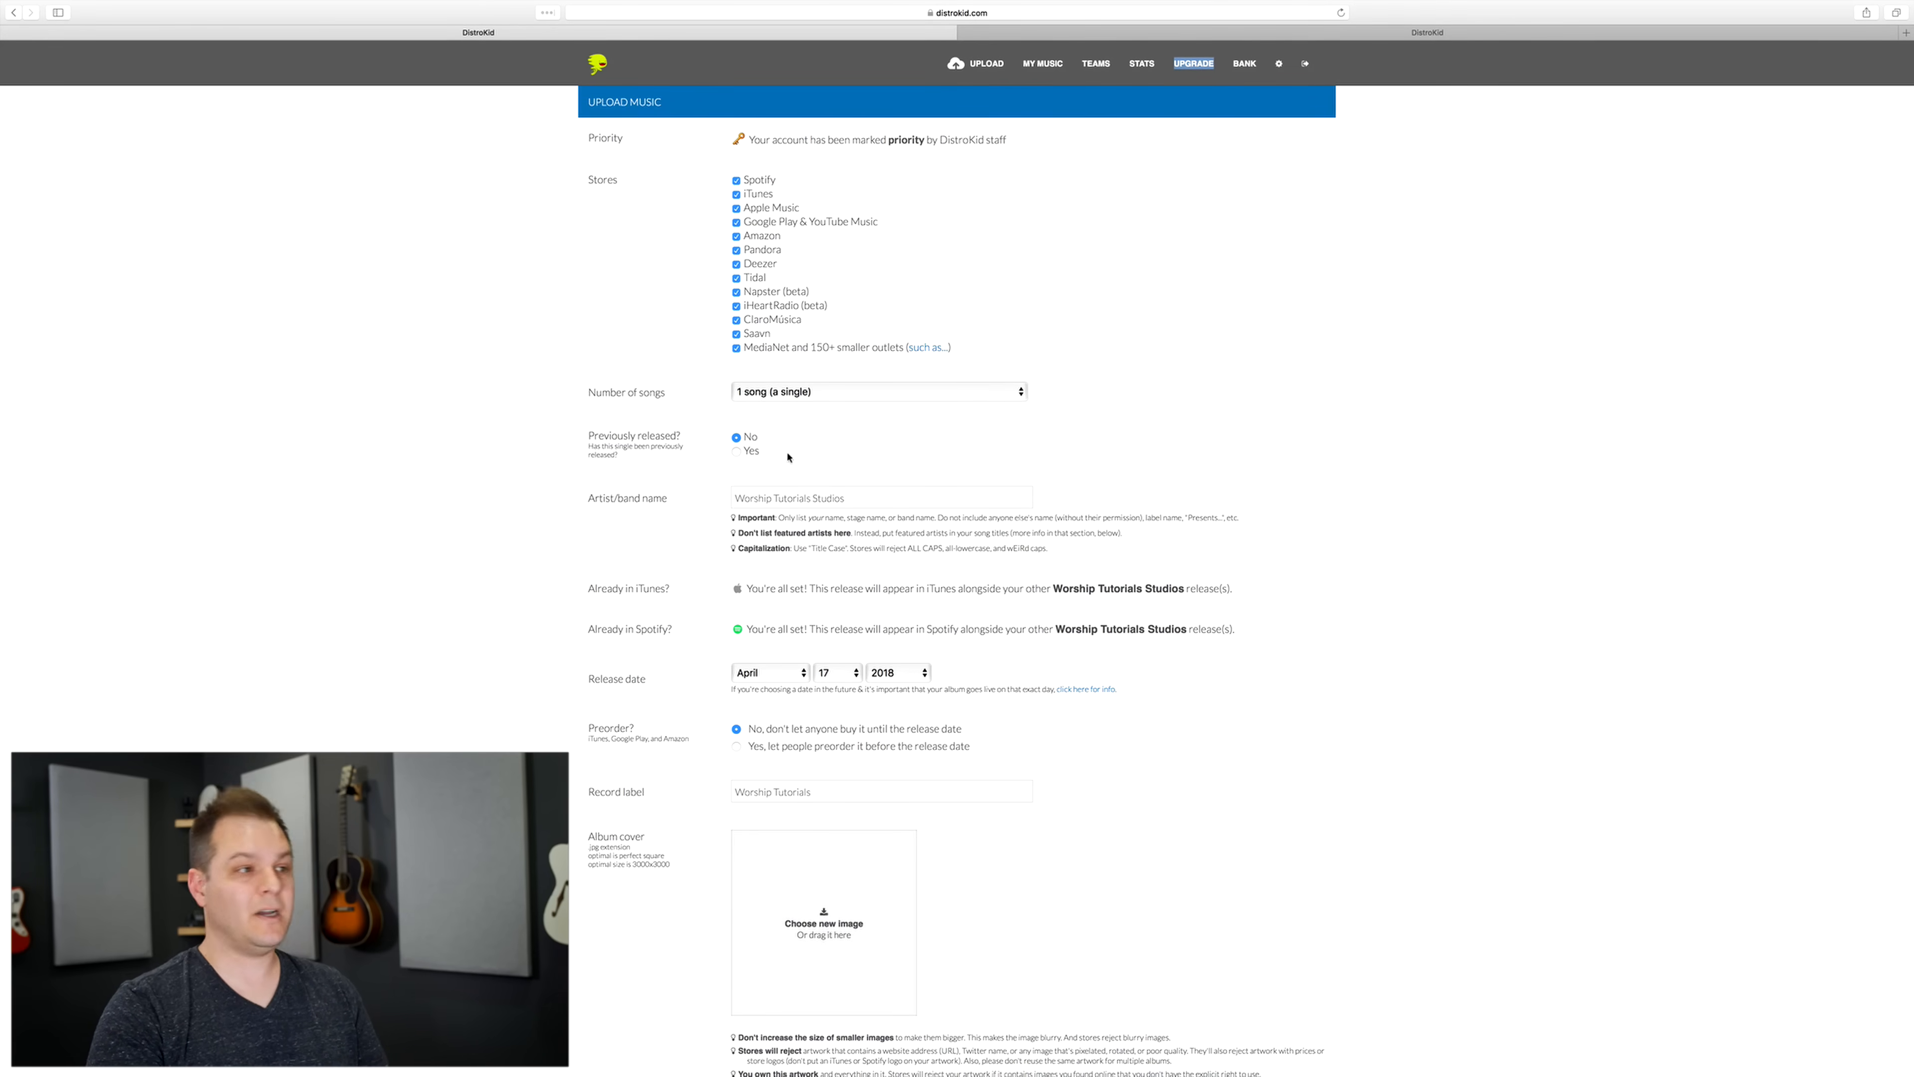
left_click(736, 181)
left_click(736, 194)
left_click(736, 181)
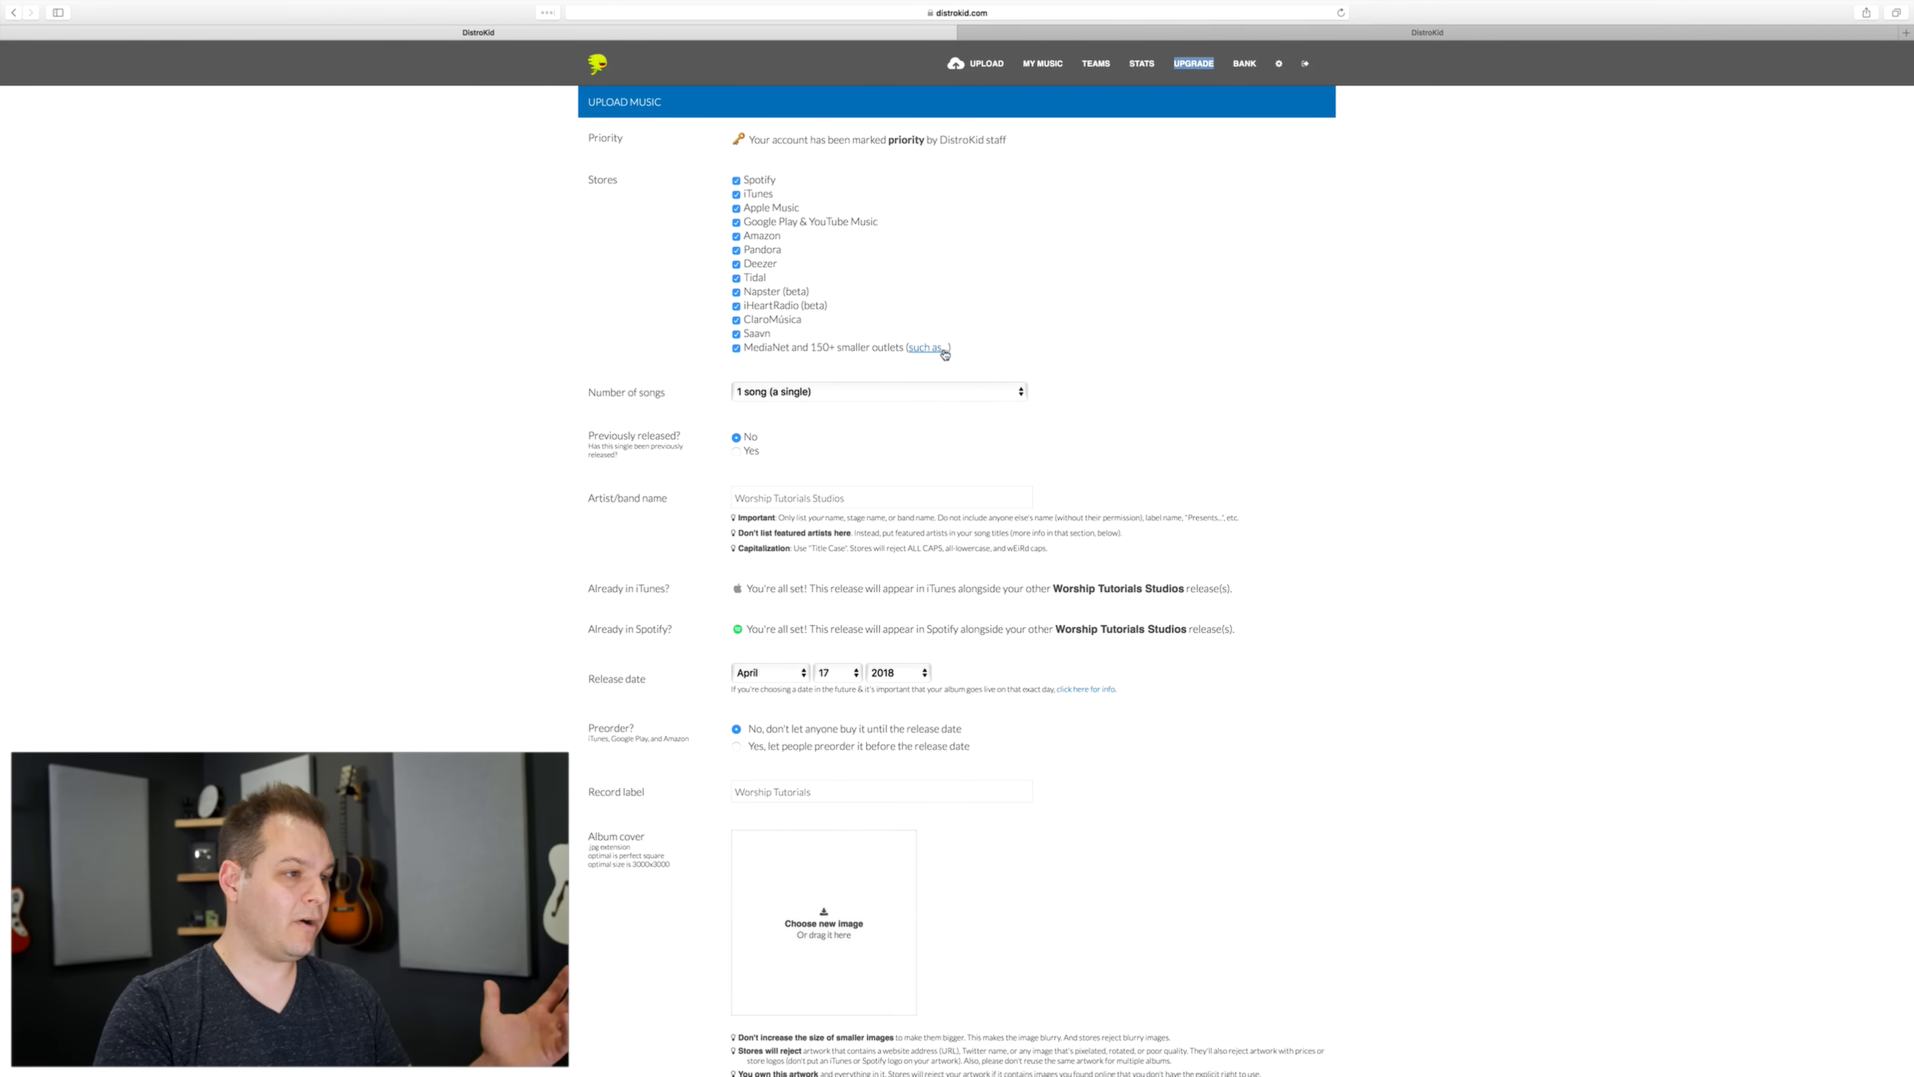
Step: Look through the choices for the number of songs and check the artist/band name field
left_click(810, 391)
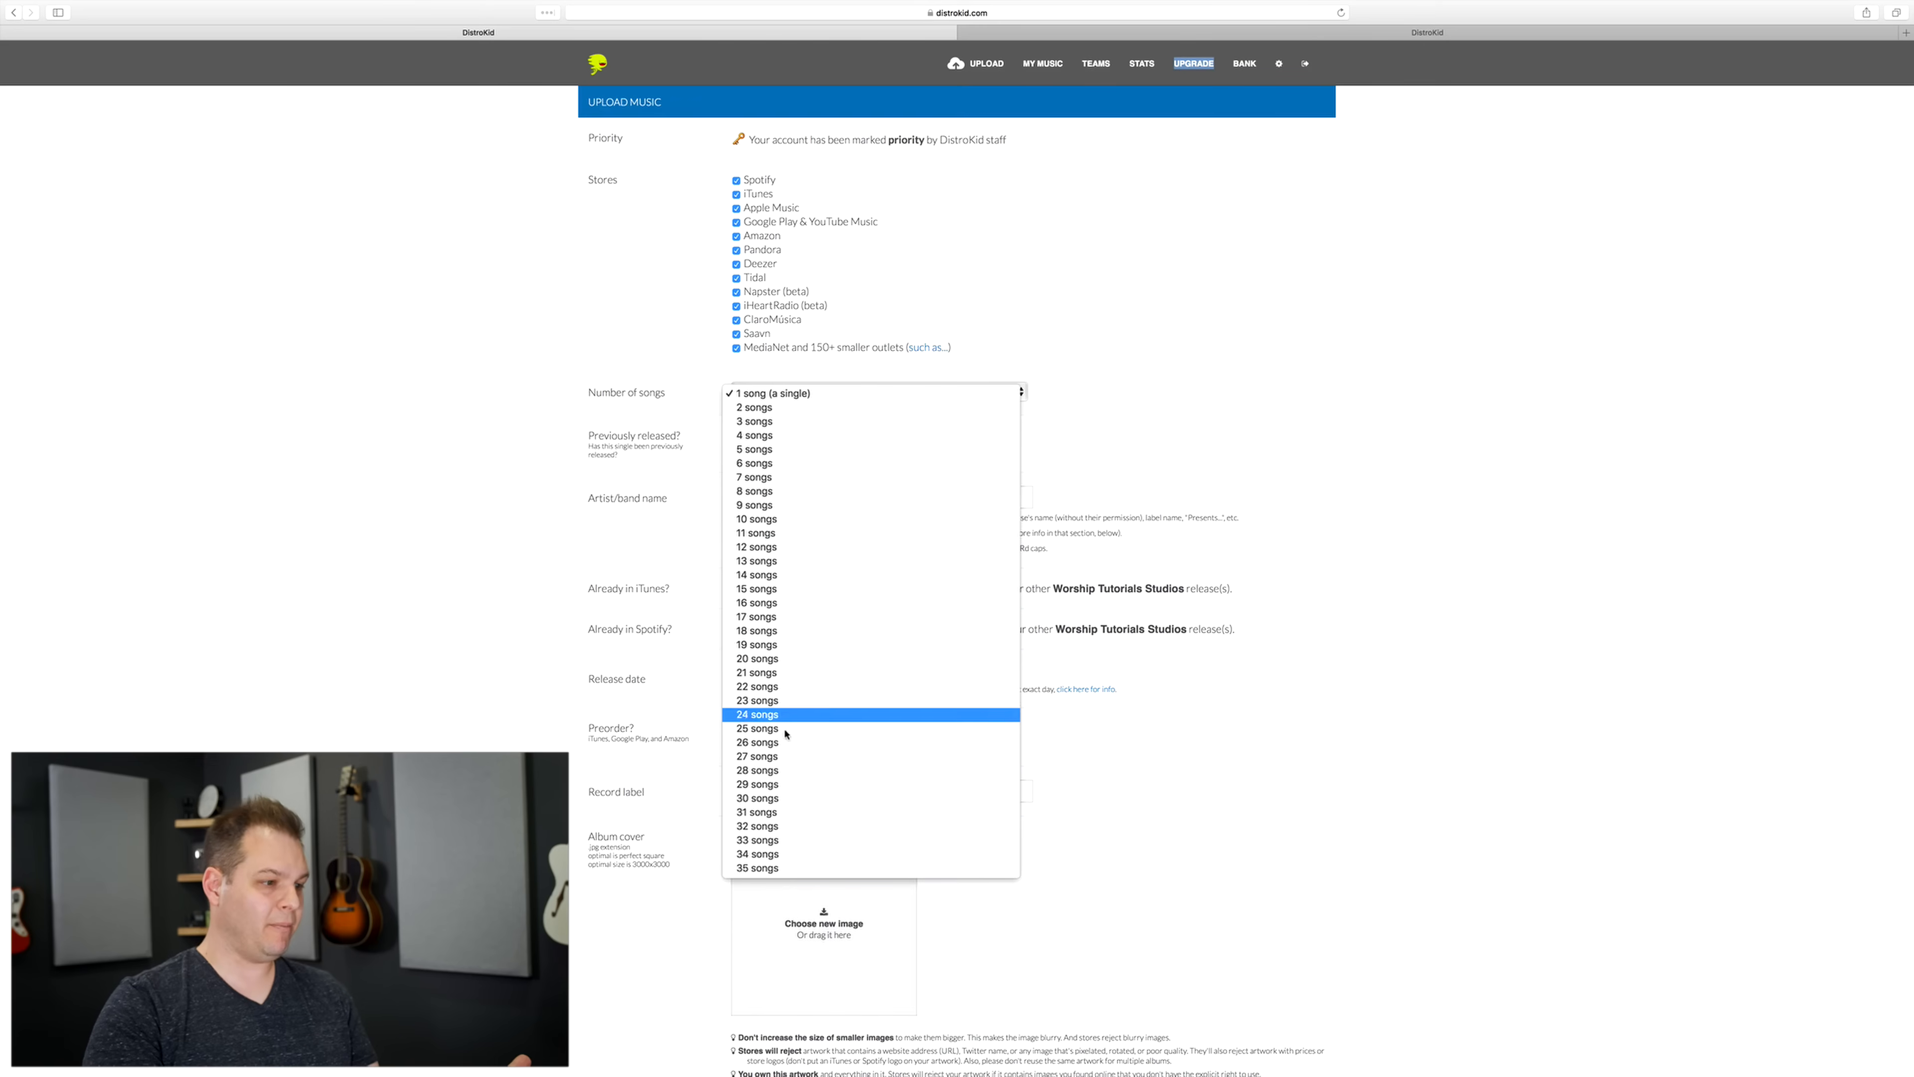
left_click(1113, 264)
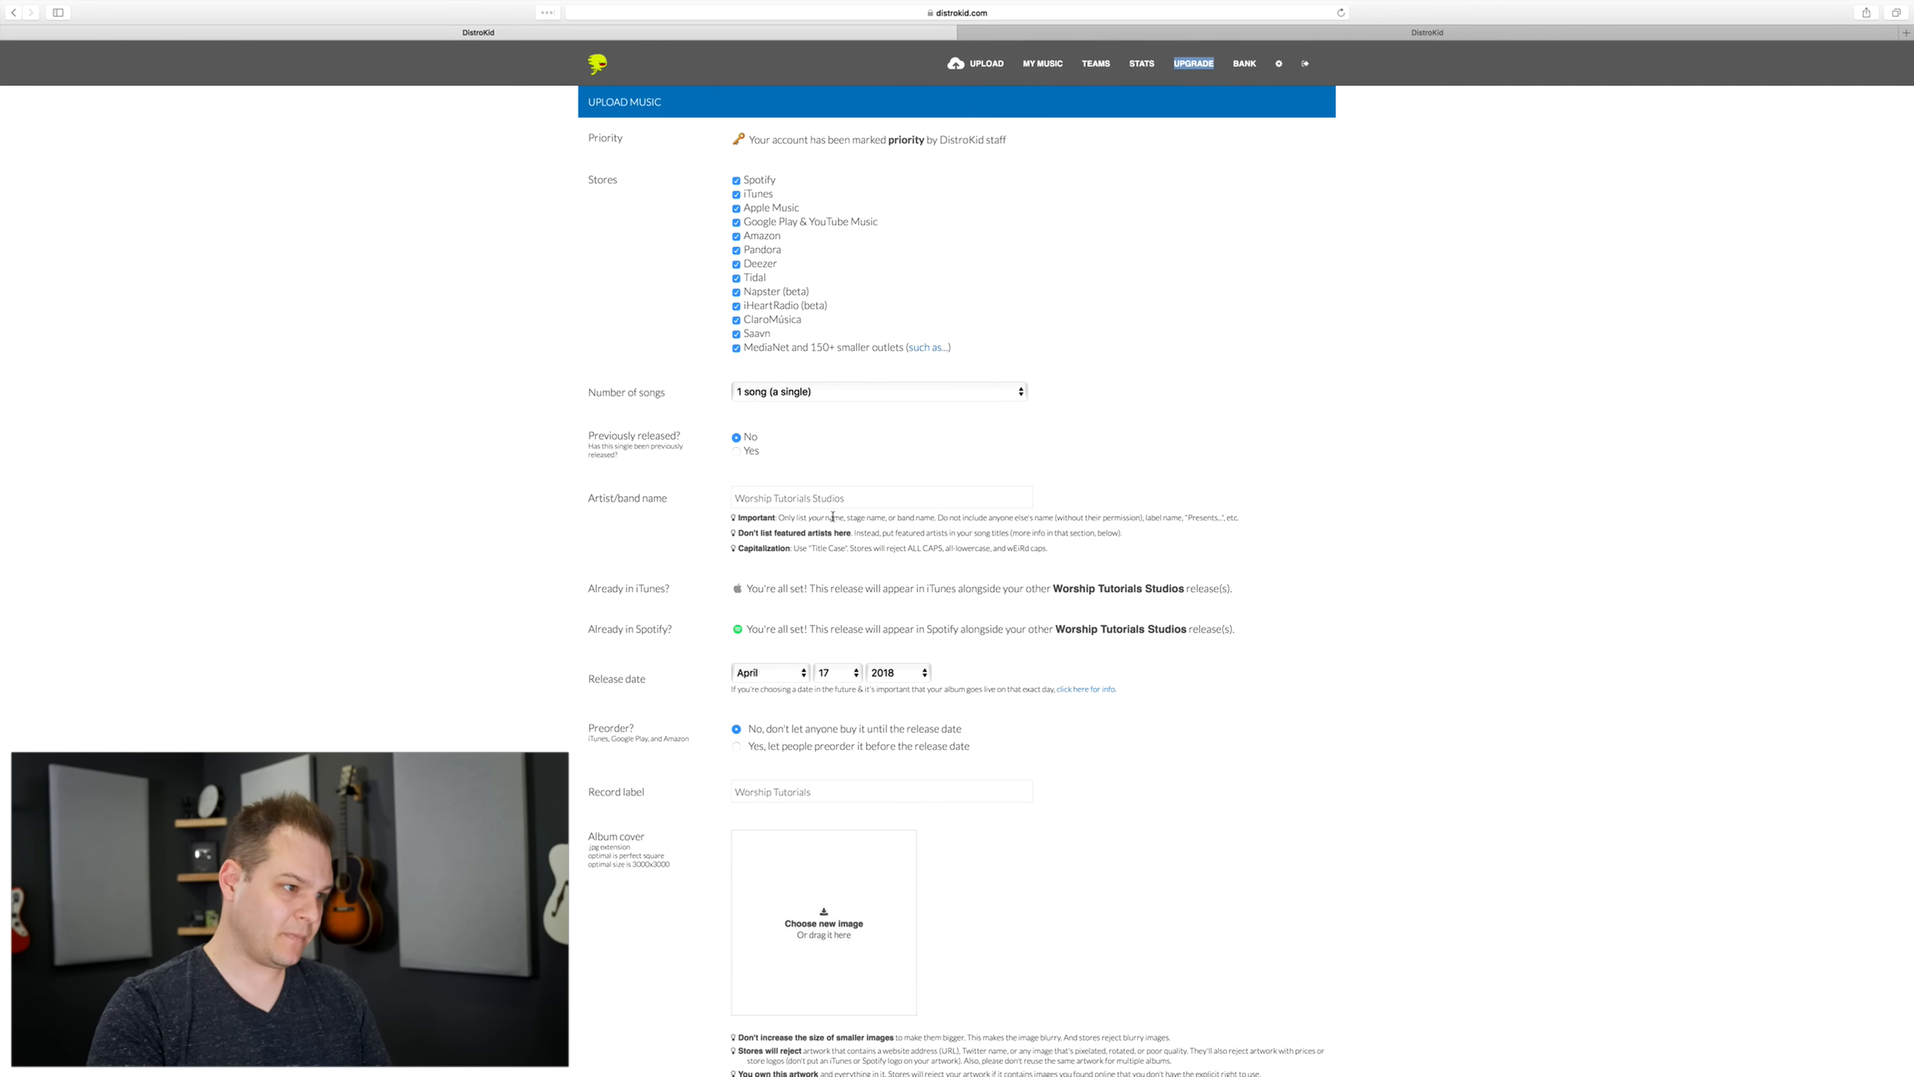
left_click_drag(880, 501, 1126, 492)
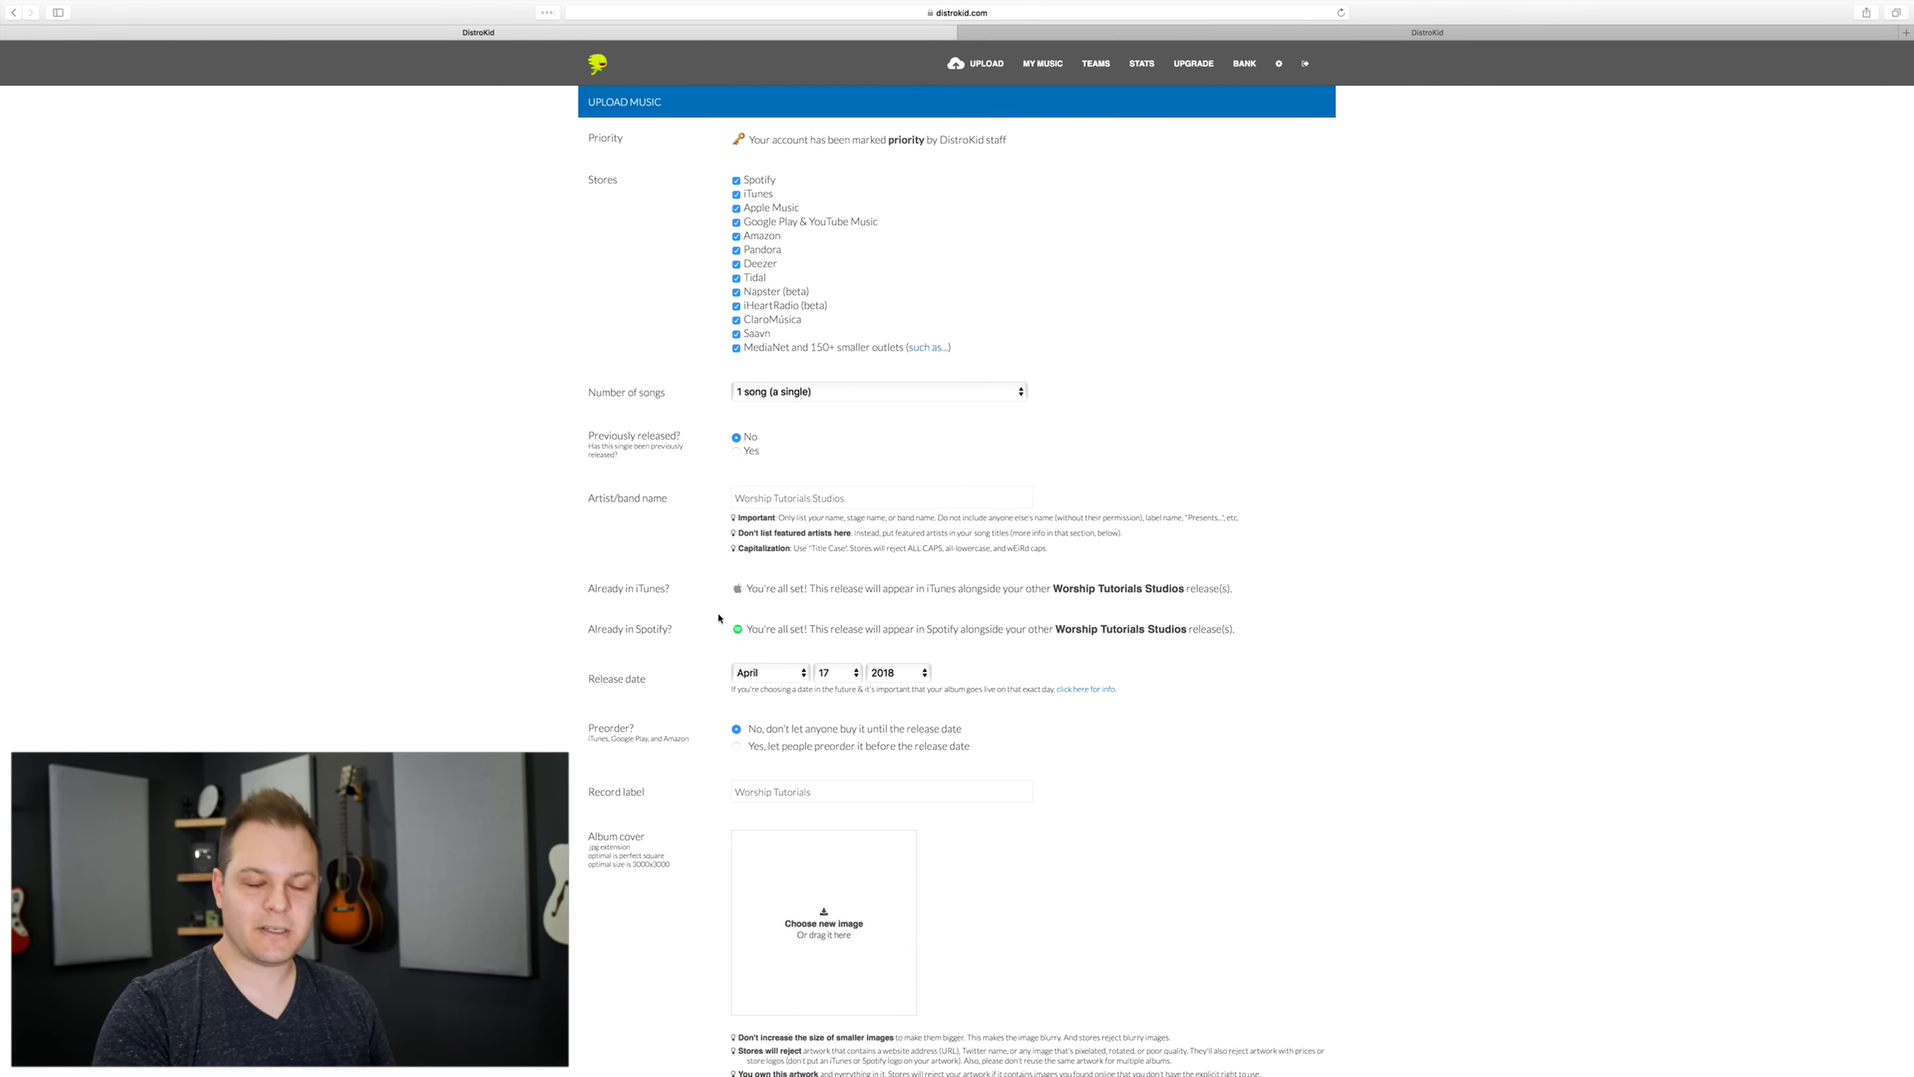
Step: Review the month and day choices for the release date
scroll(685, 618, "down", 5)
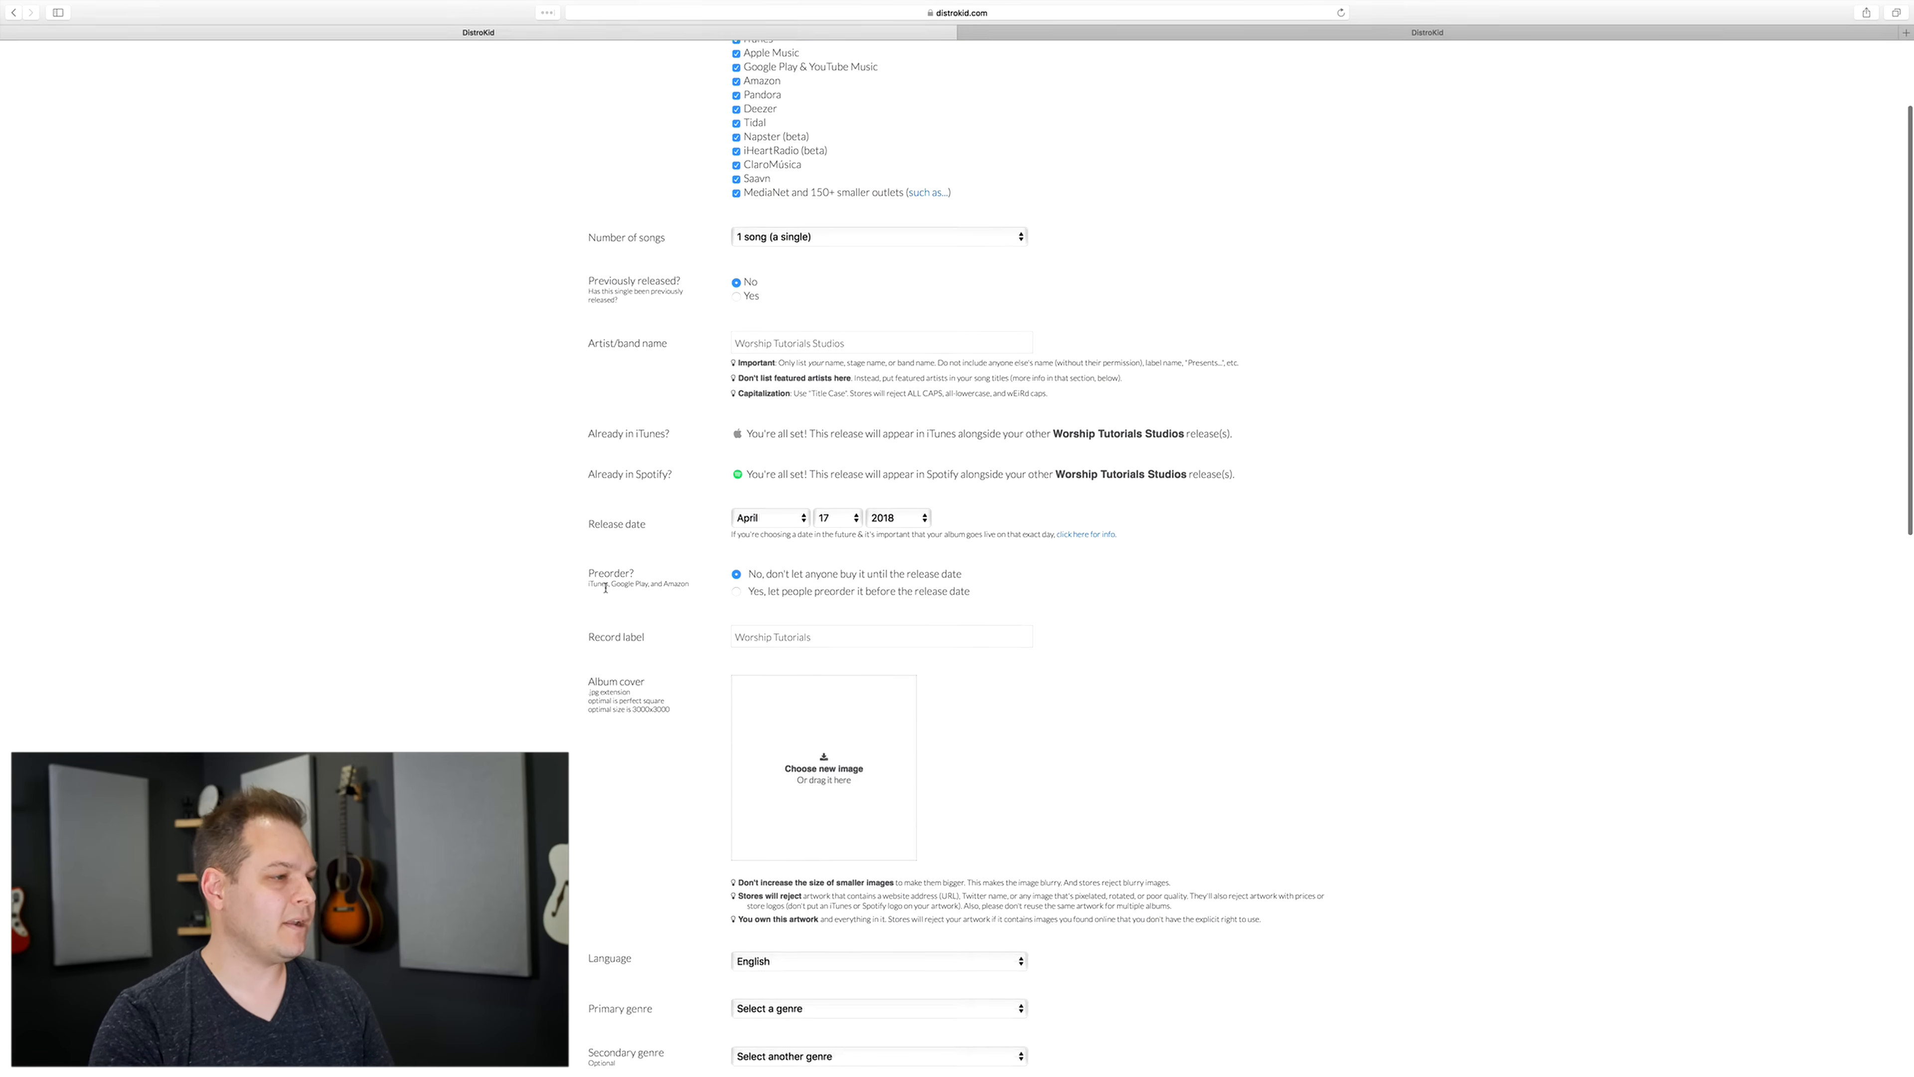
left_click(789, 471)
left_click(788, 476)
left_click(837, 474)
left_click(1288, 514)
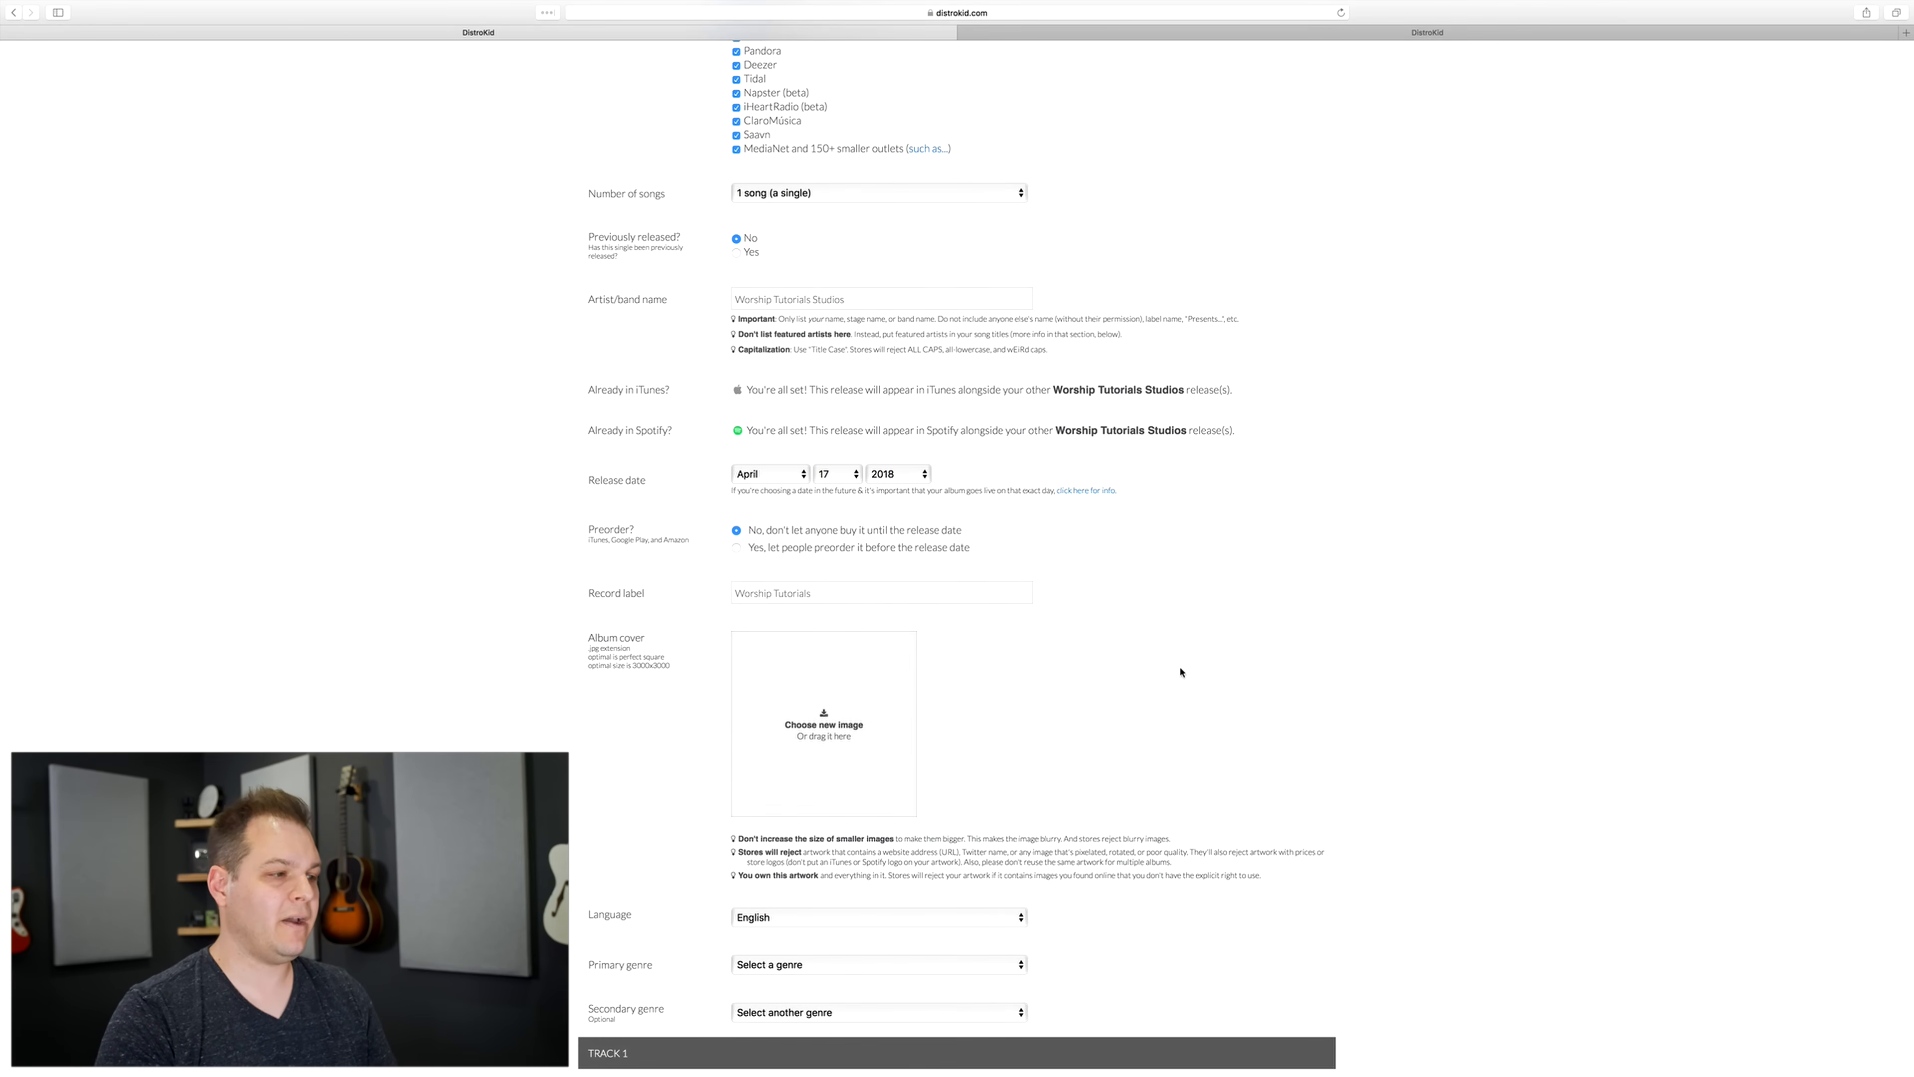
Step: Preview the image I Fall.jpg and add it as the album cover
scroll(1181, 672, "down", 3)
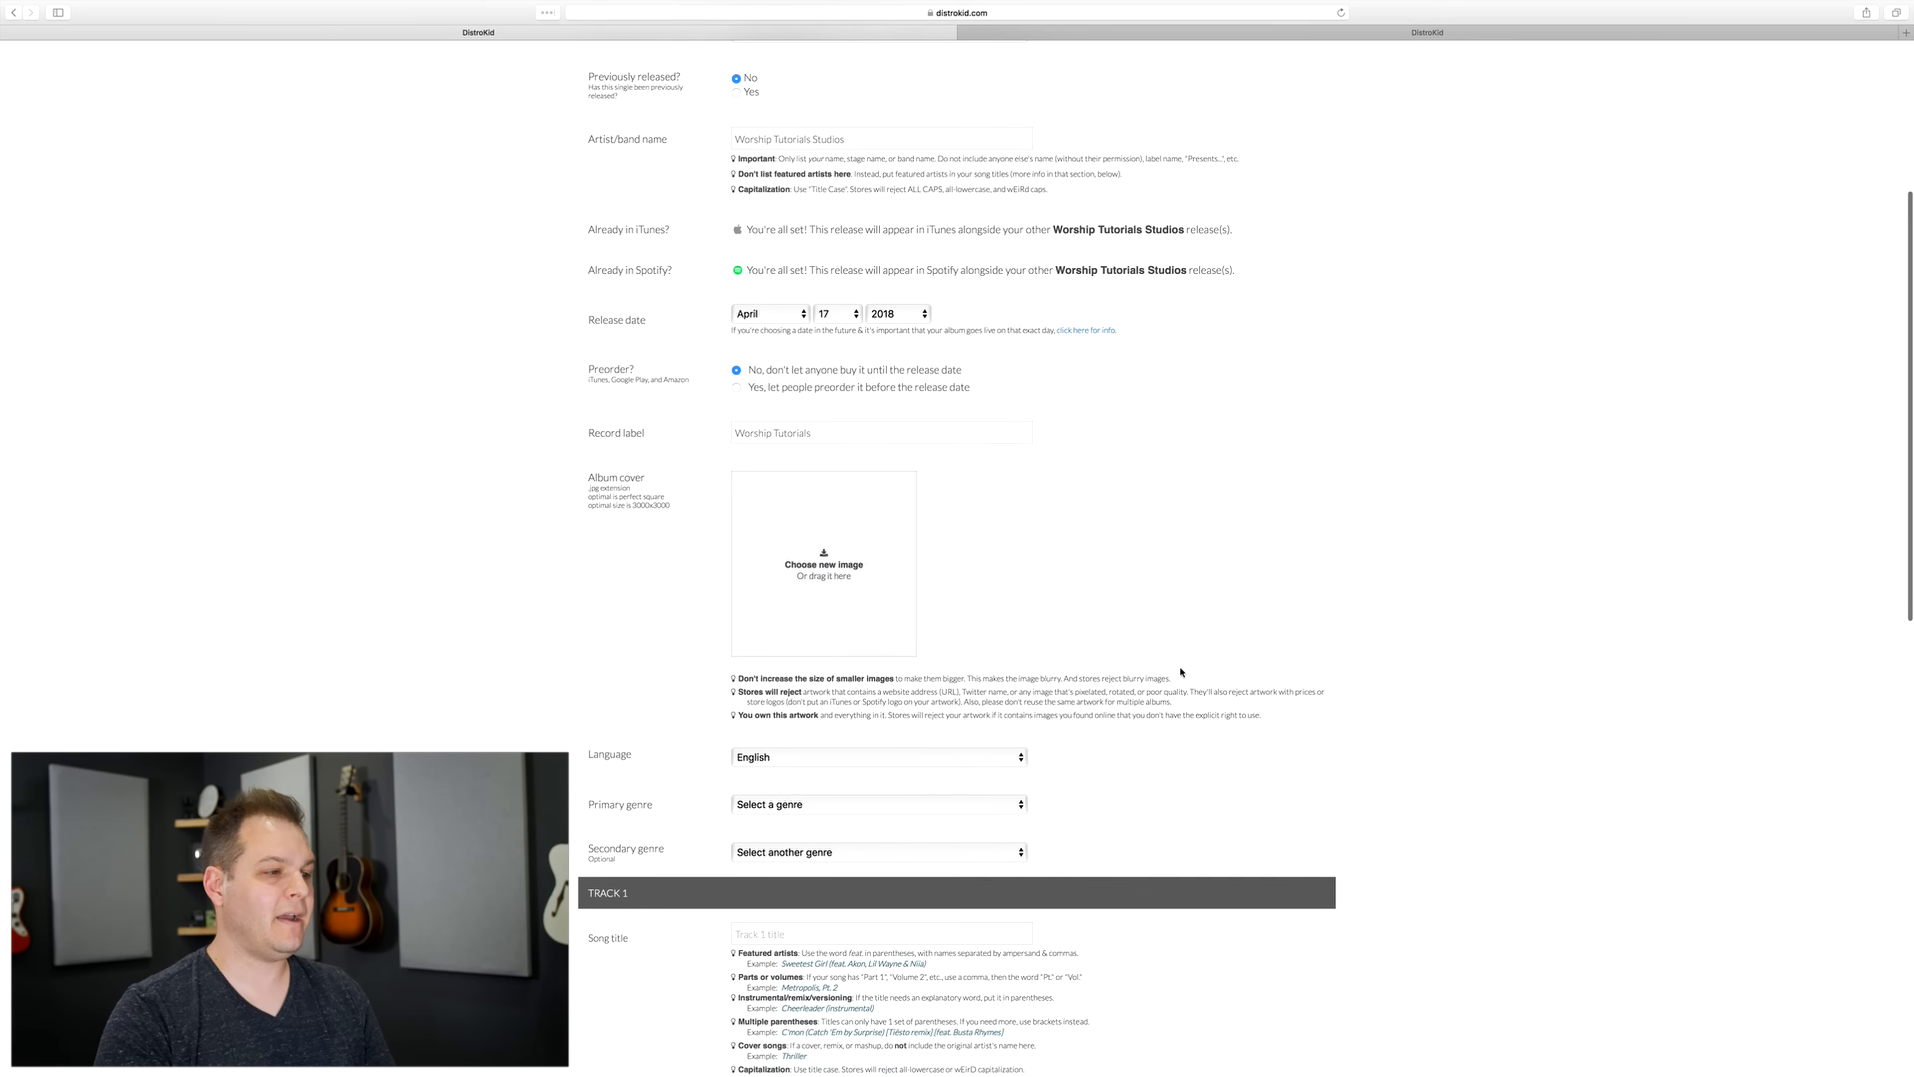
left_click(823, 565)
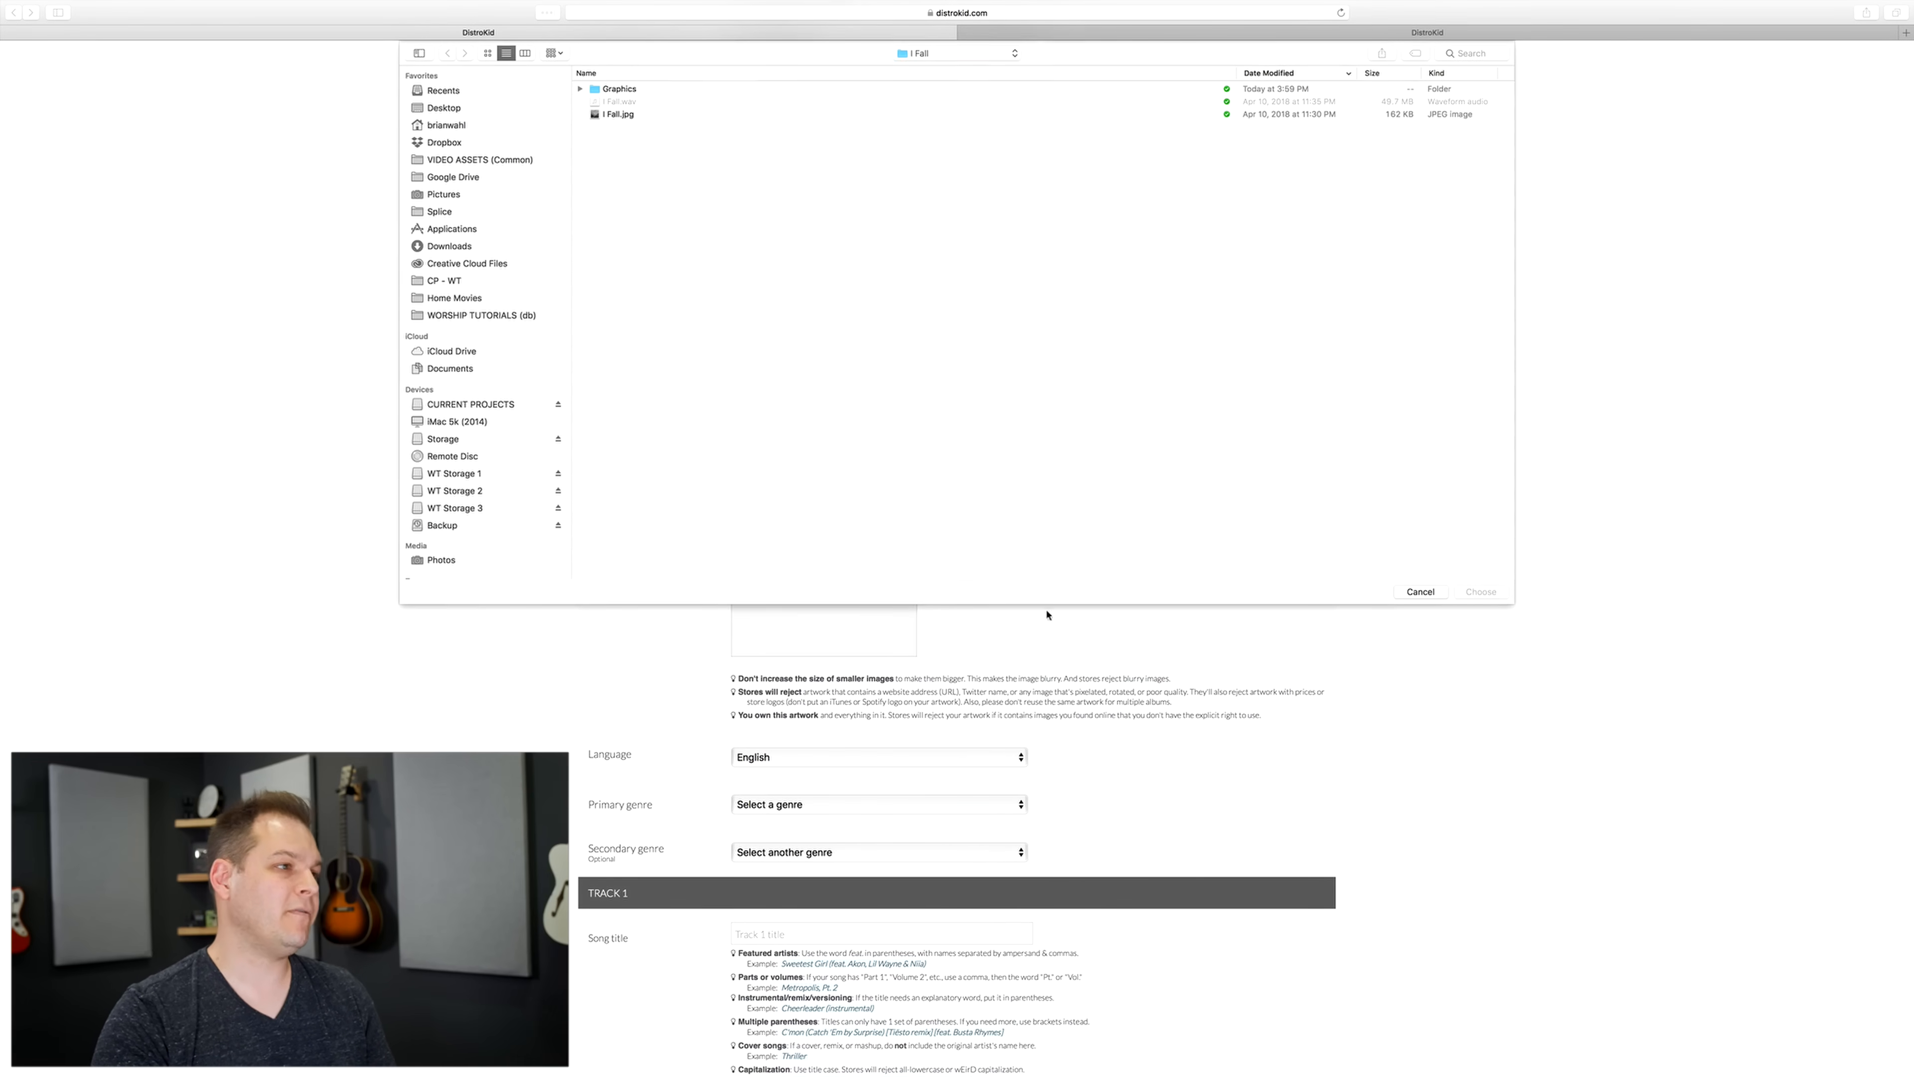
left_click(617, 116)
key("space")
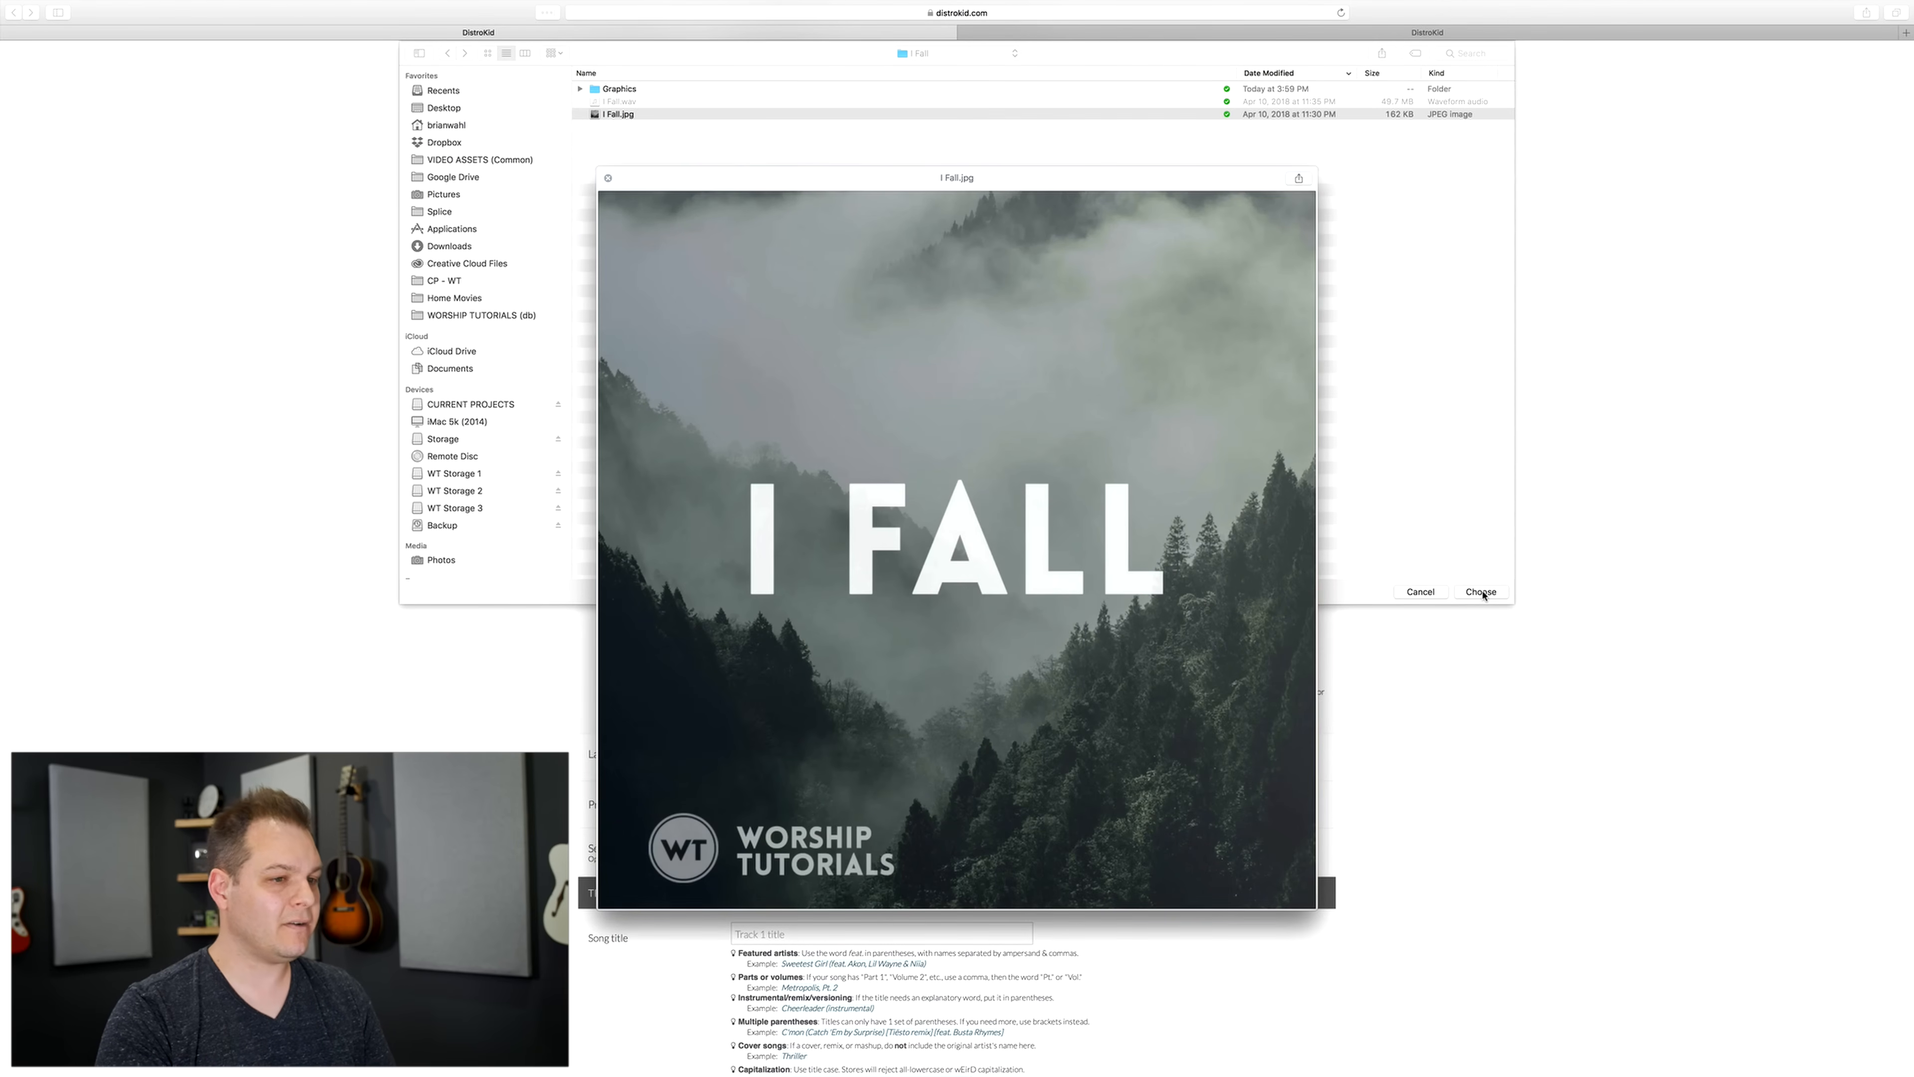
key("space")
left_click(1481, 592)
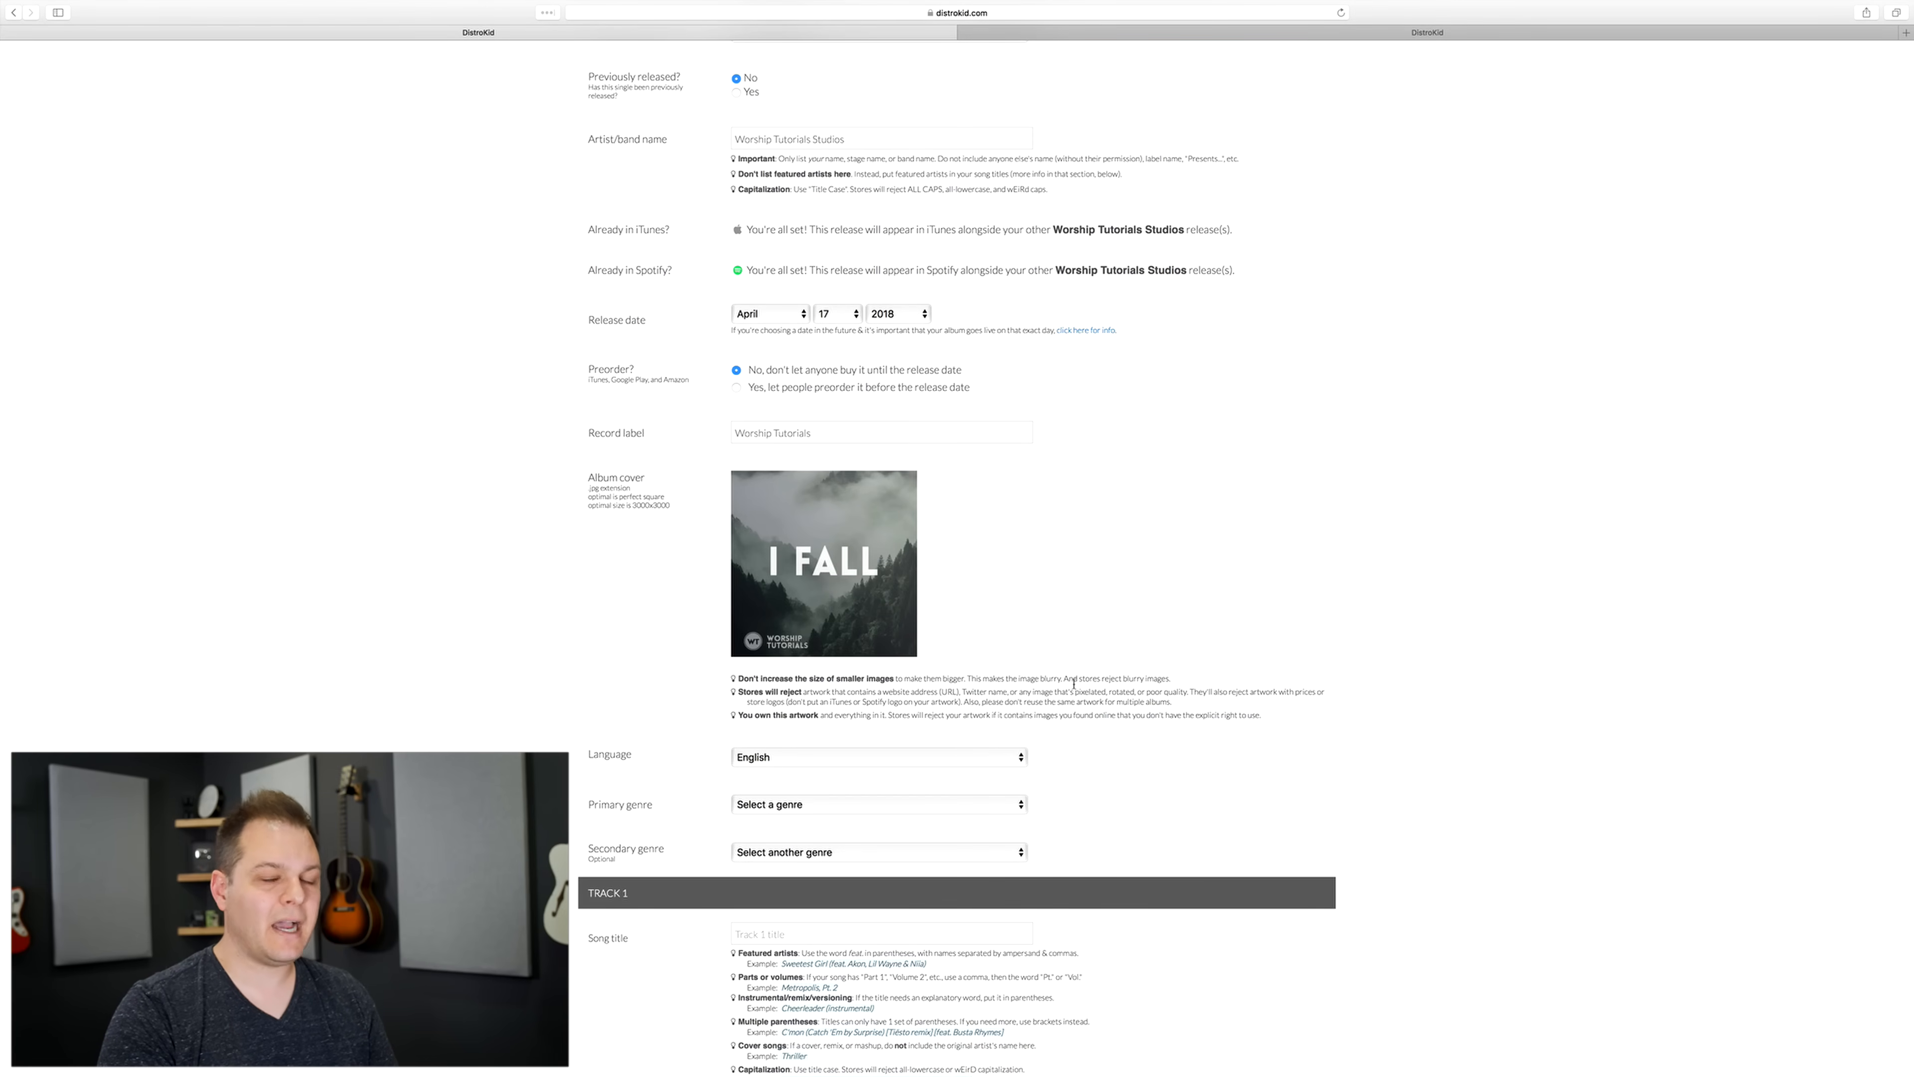
Step: Set the release's primary genre to Christian/Gospel
scroll(808, 643, "down", 5)
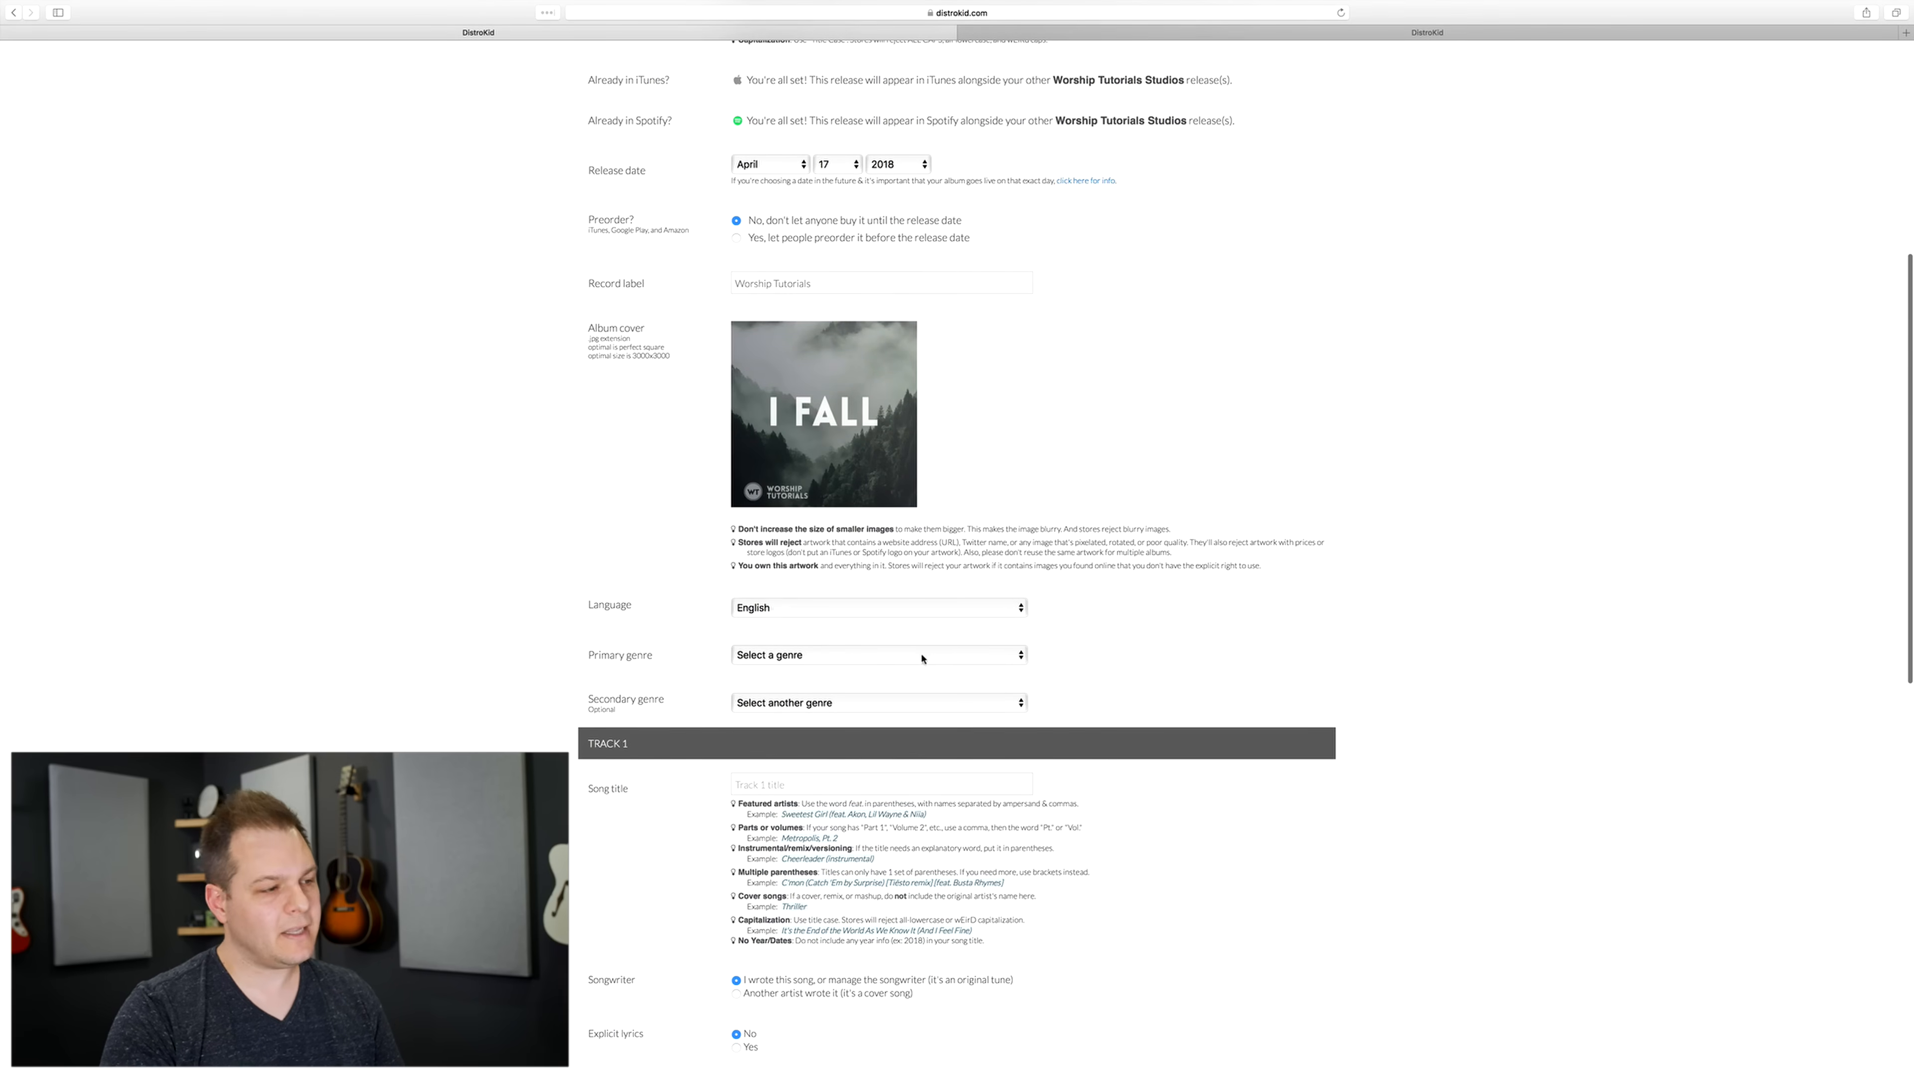
scroll(925, 660, "down", 3)
left_click(862, 556)
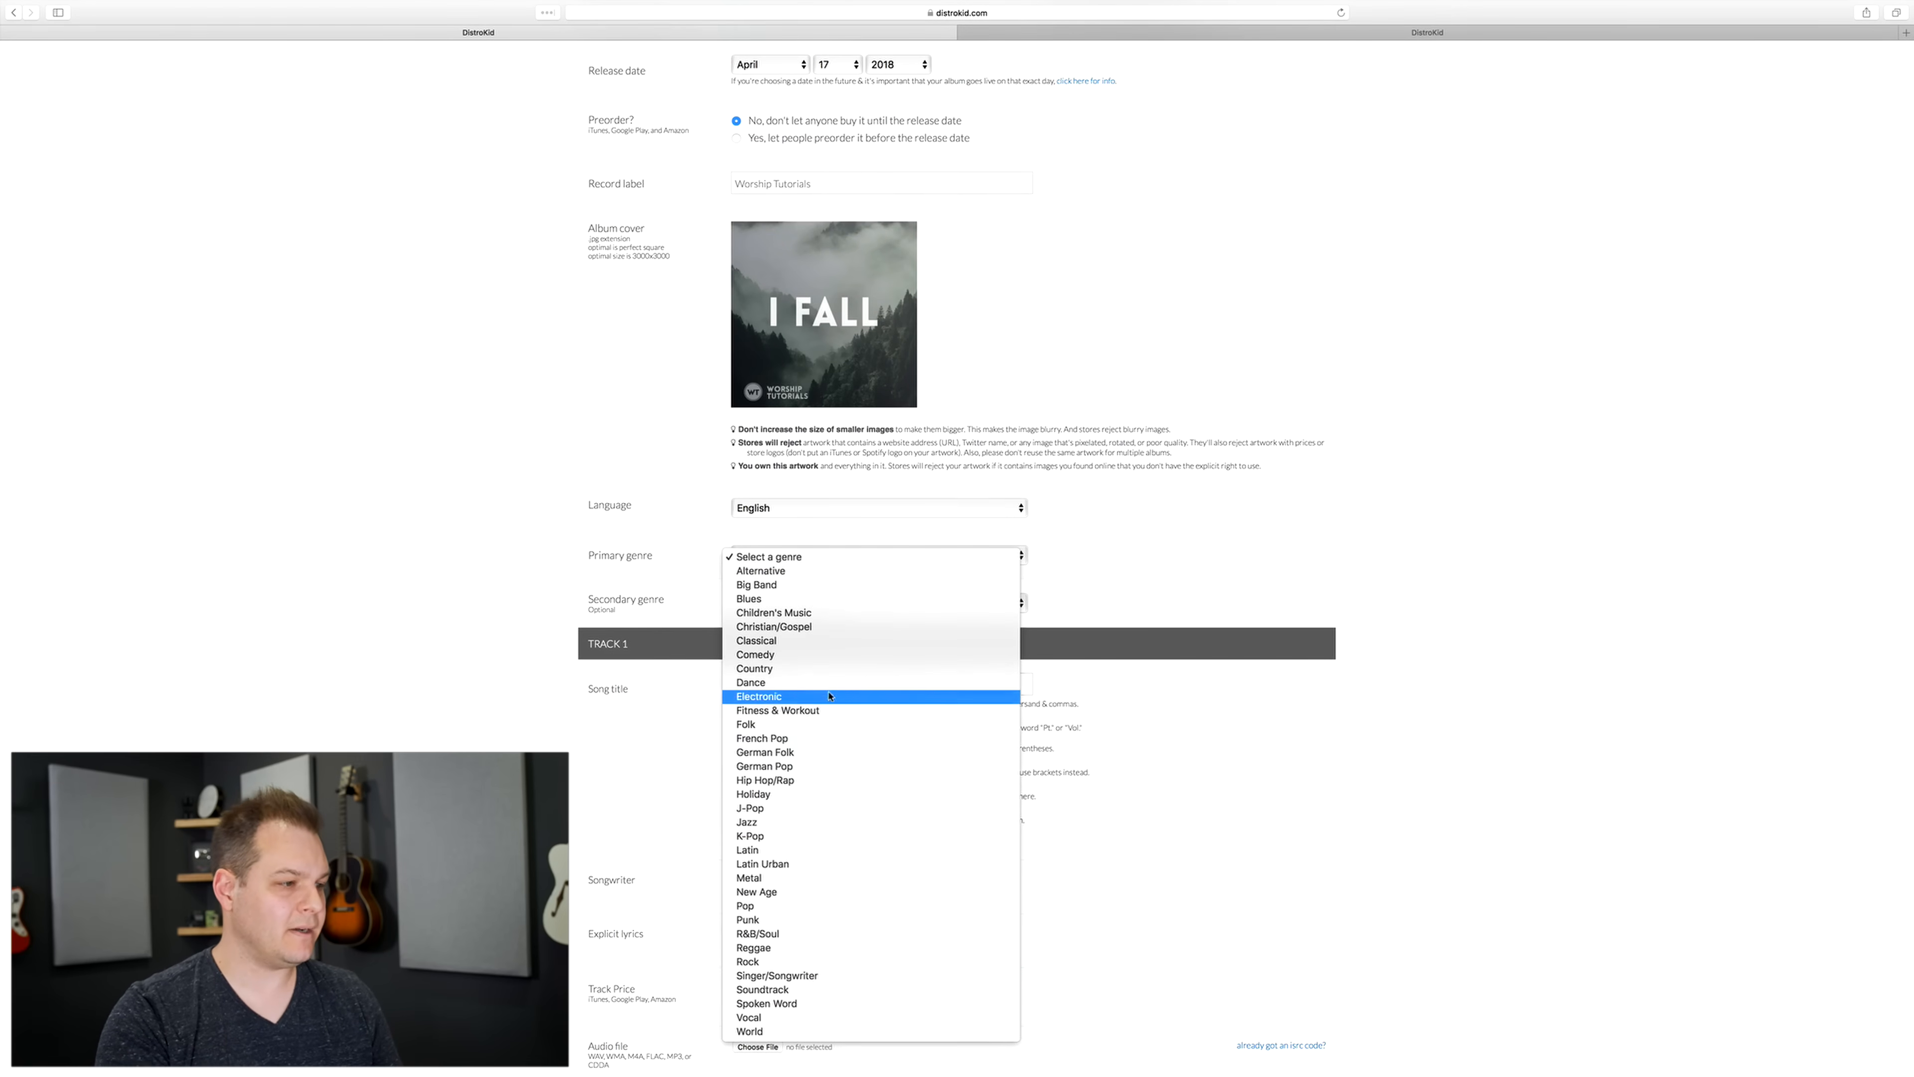
left_click(828, 627)
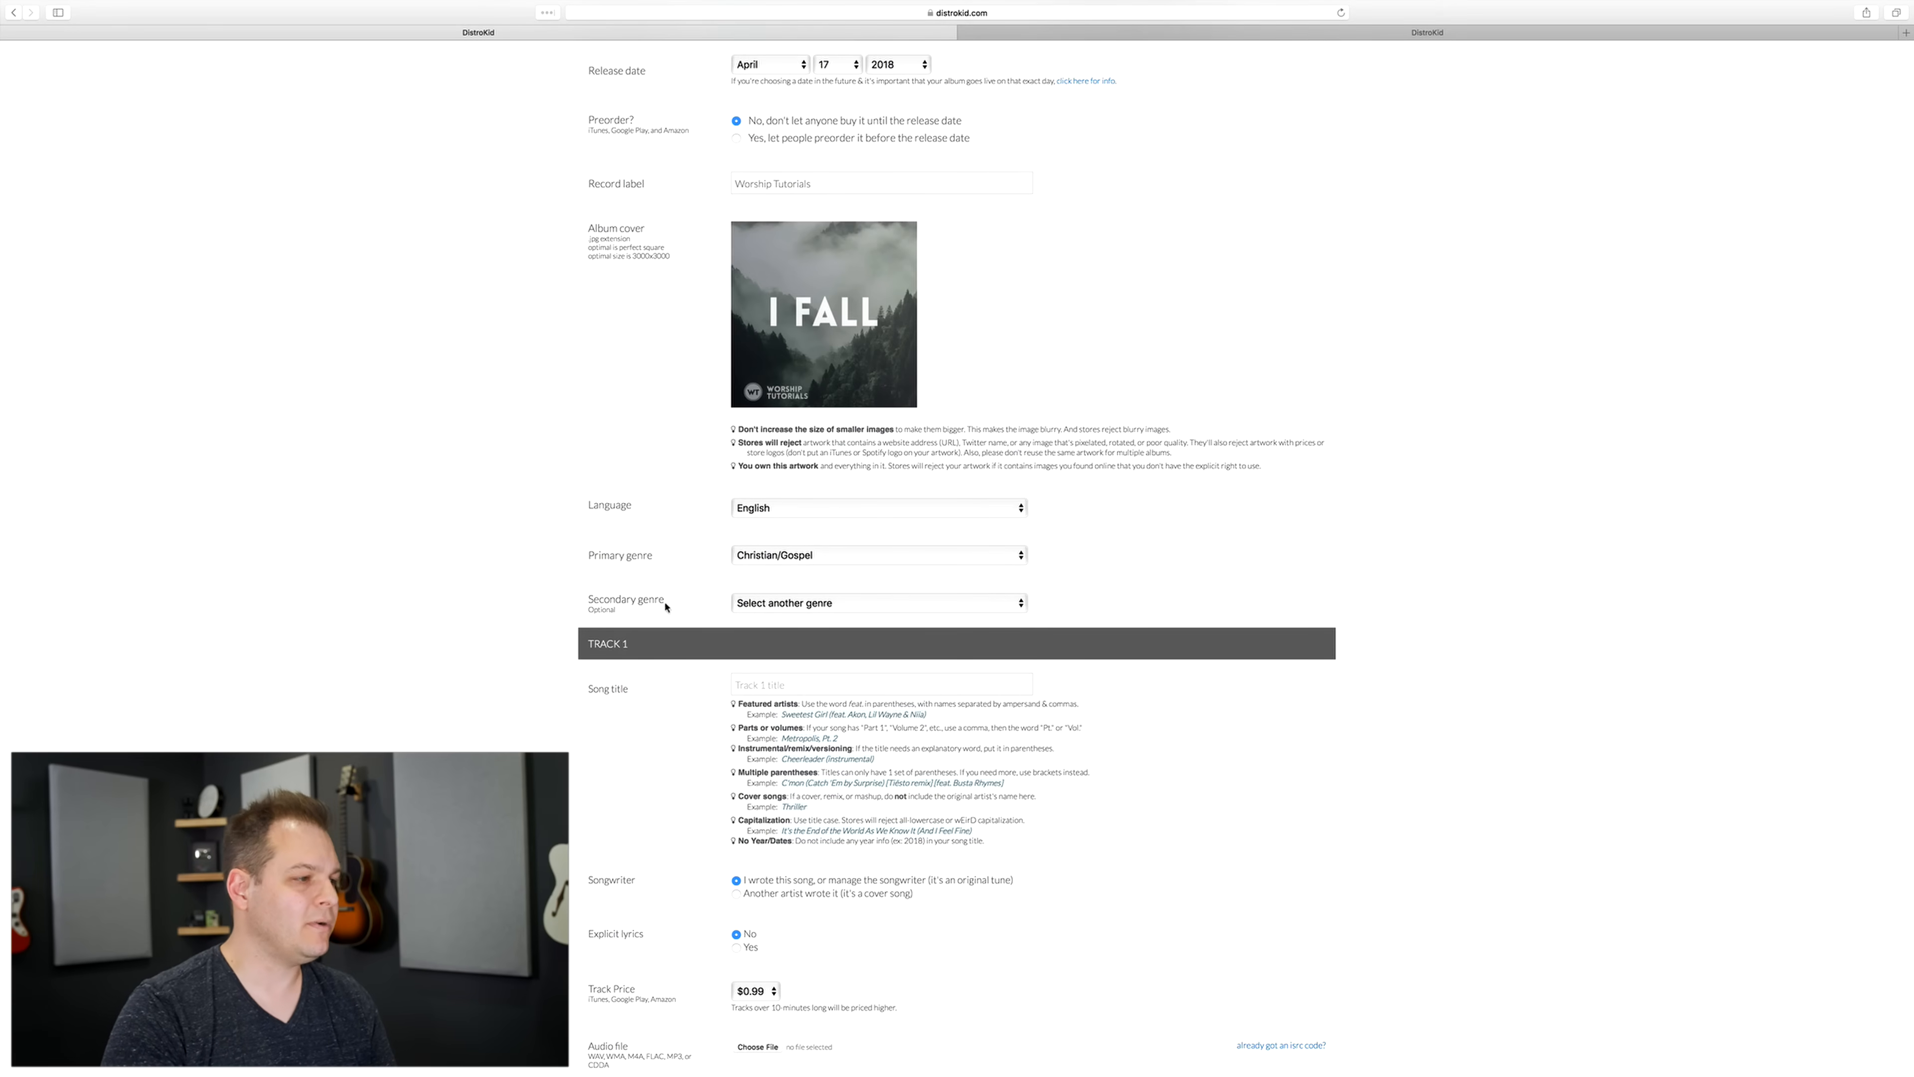
Step: Enter "I Fall" as the song title of track 1 and keep the track price at $0.99
scroll(687, 676, "down", 3)
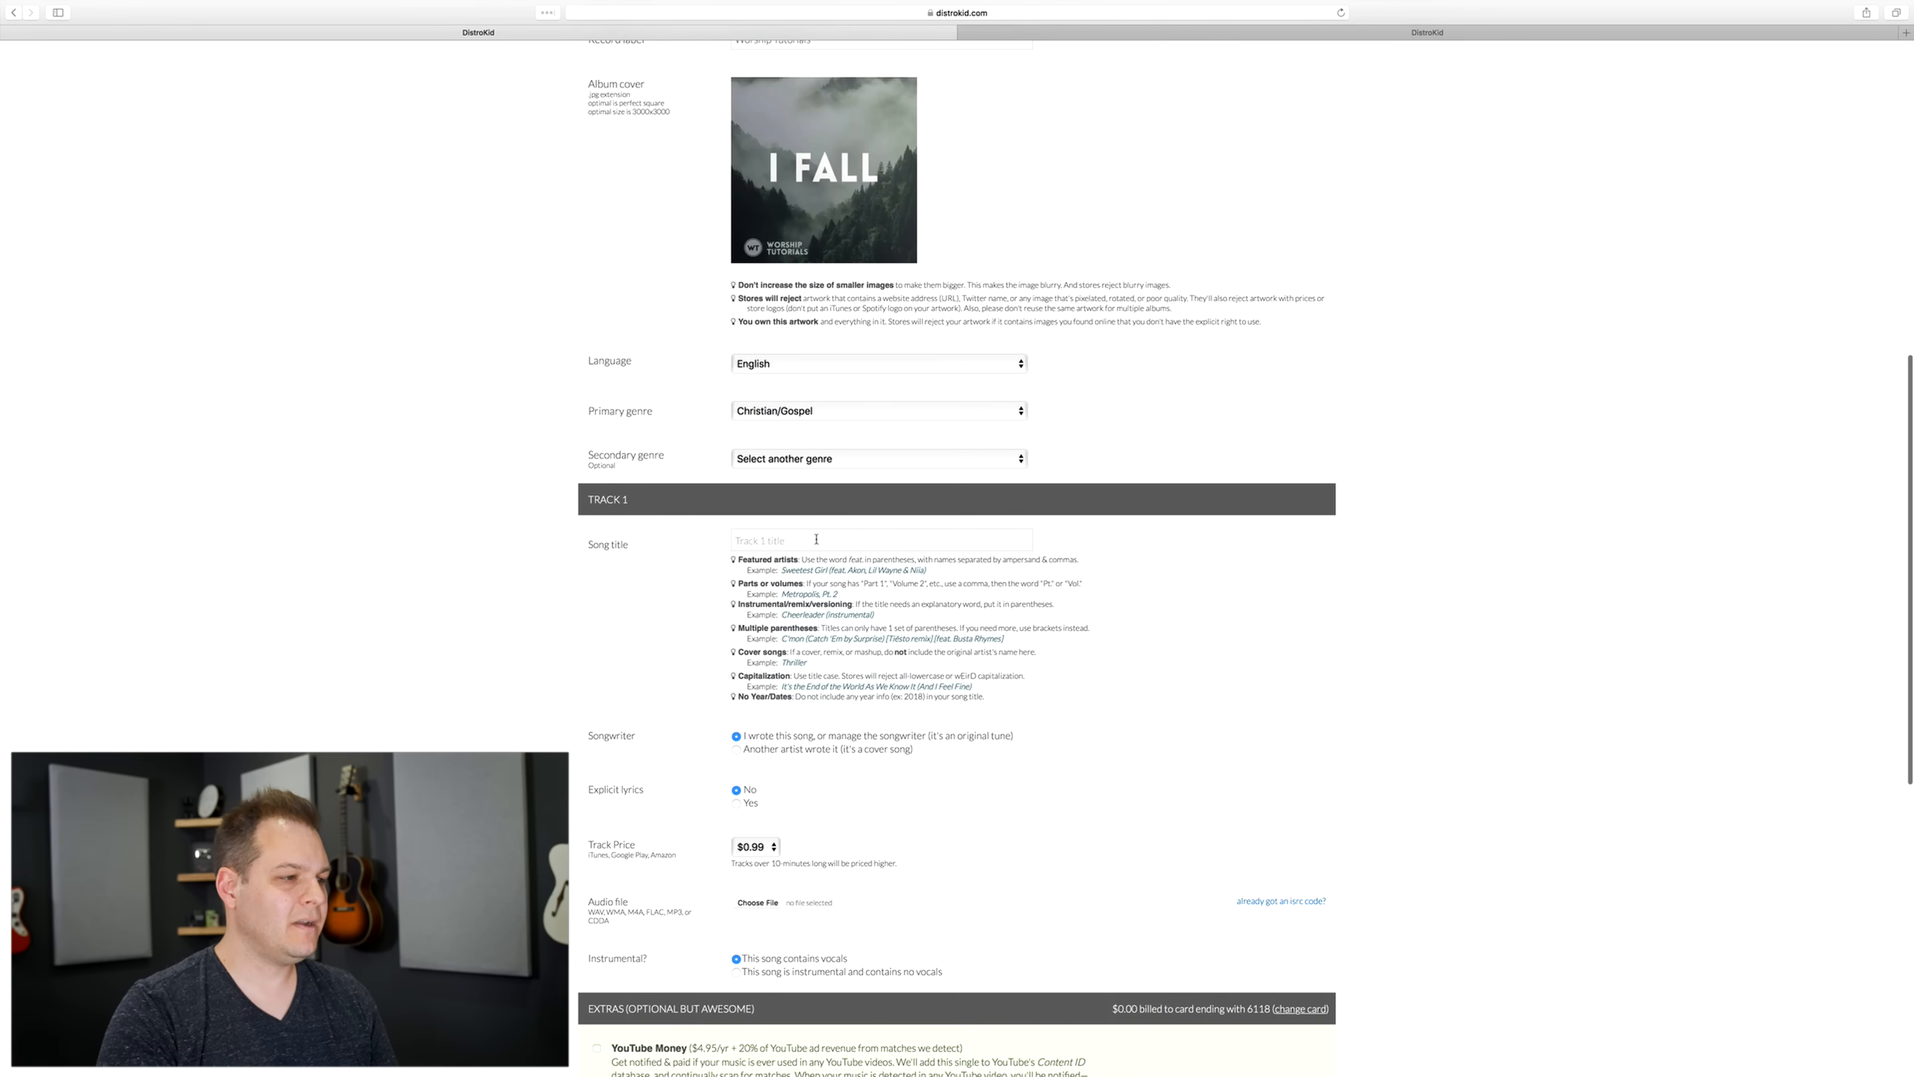
type("I Fall")
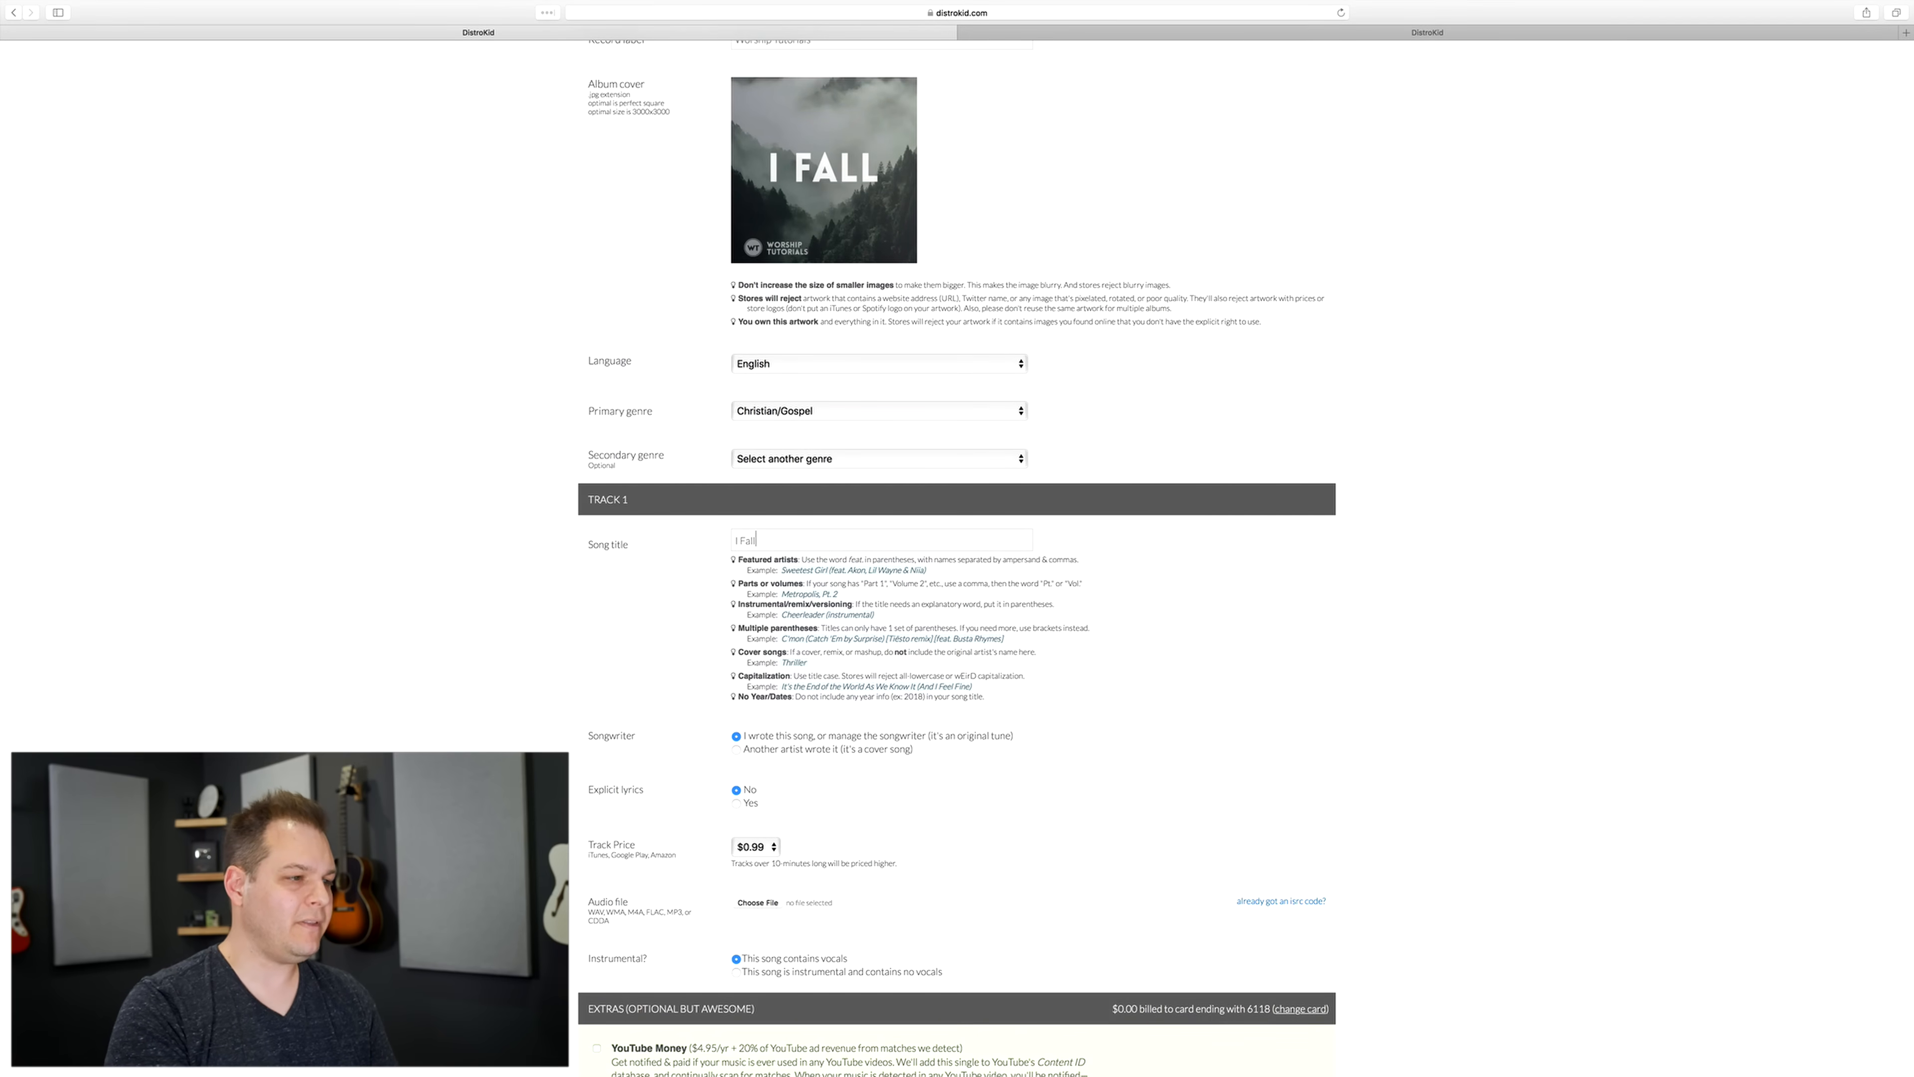
left_click(770, 848)
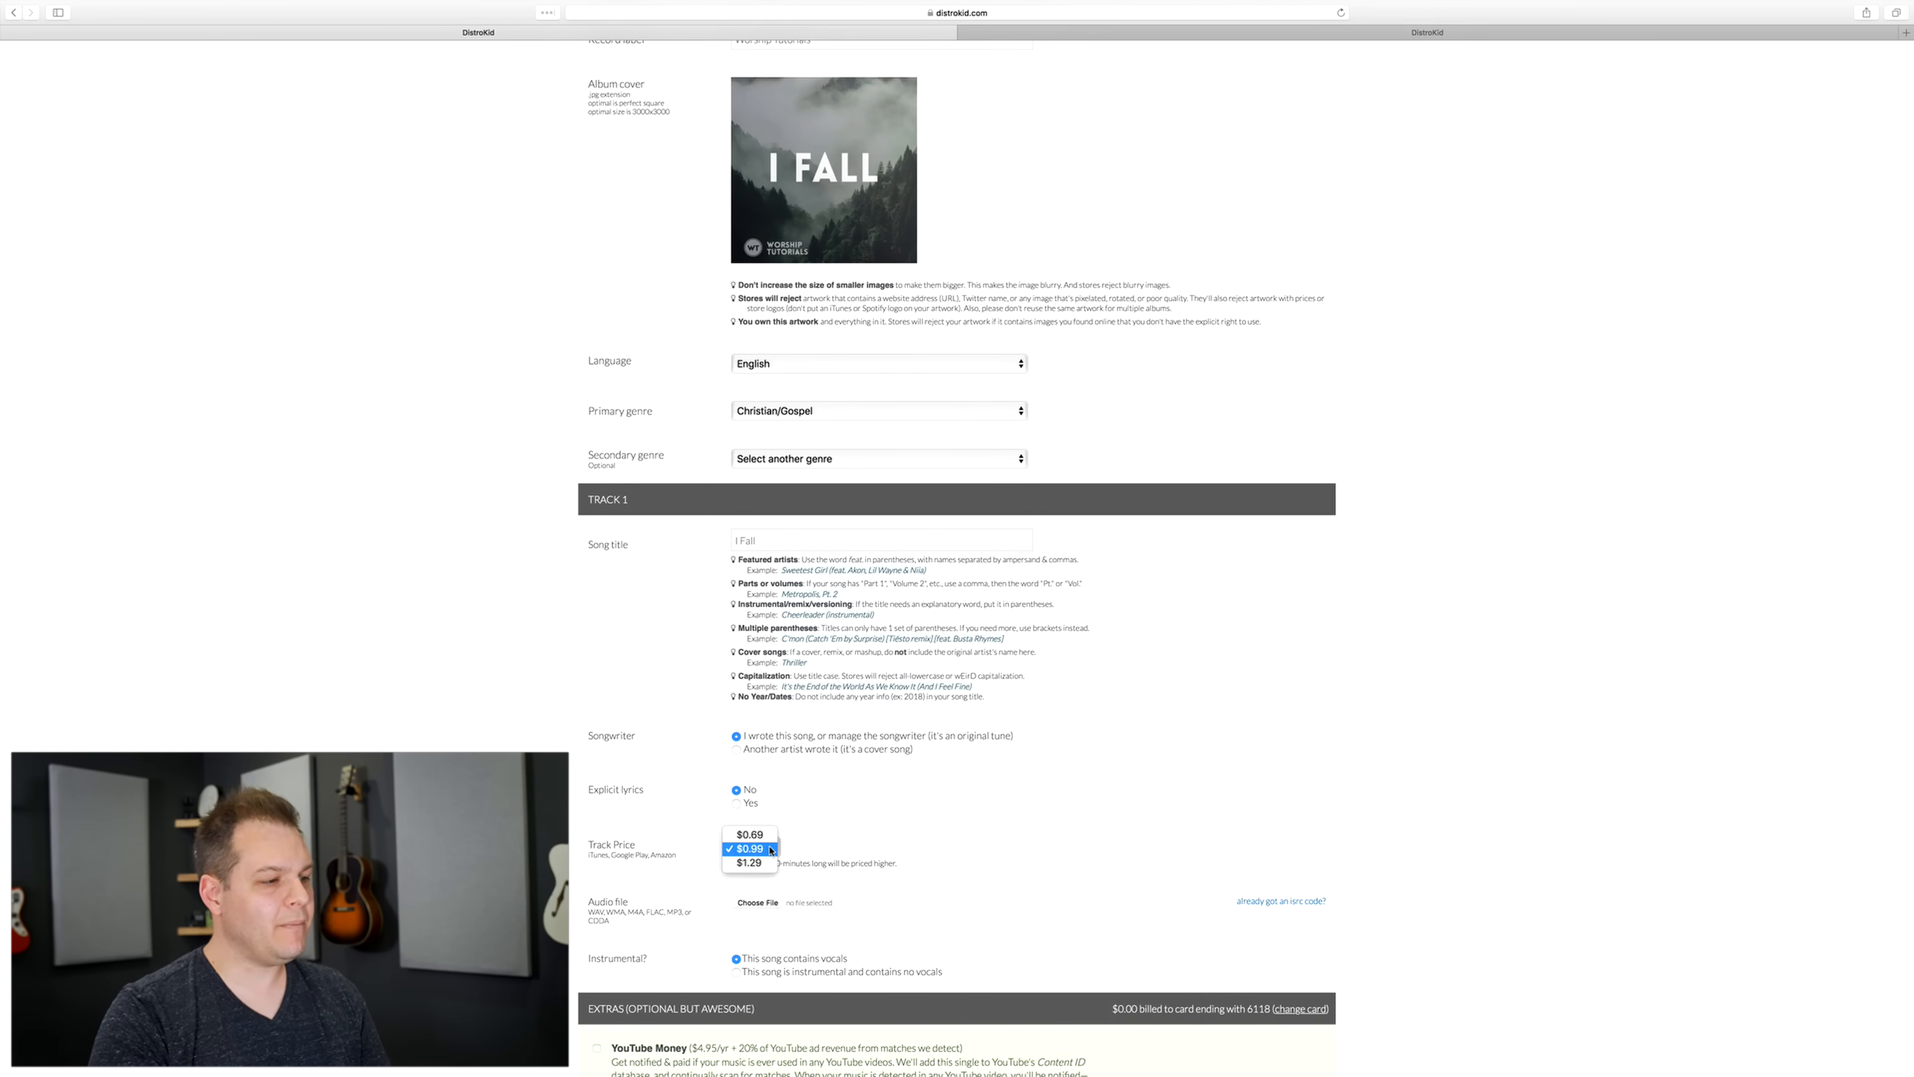
left_click(770, 848)
Step: Attach I Fall.wav as the audio file for track 1
scroll(949, 750, "down", 3)
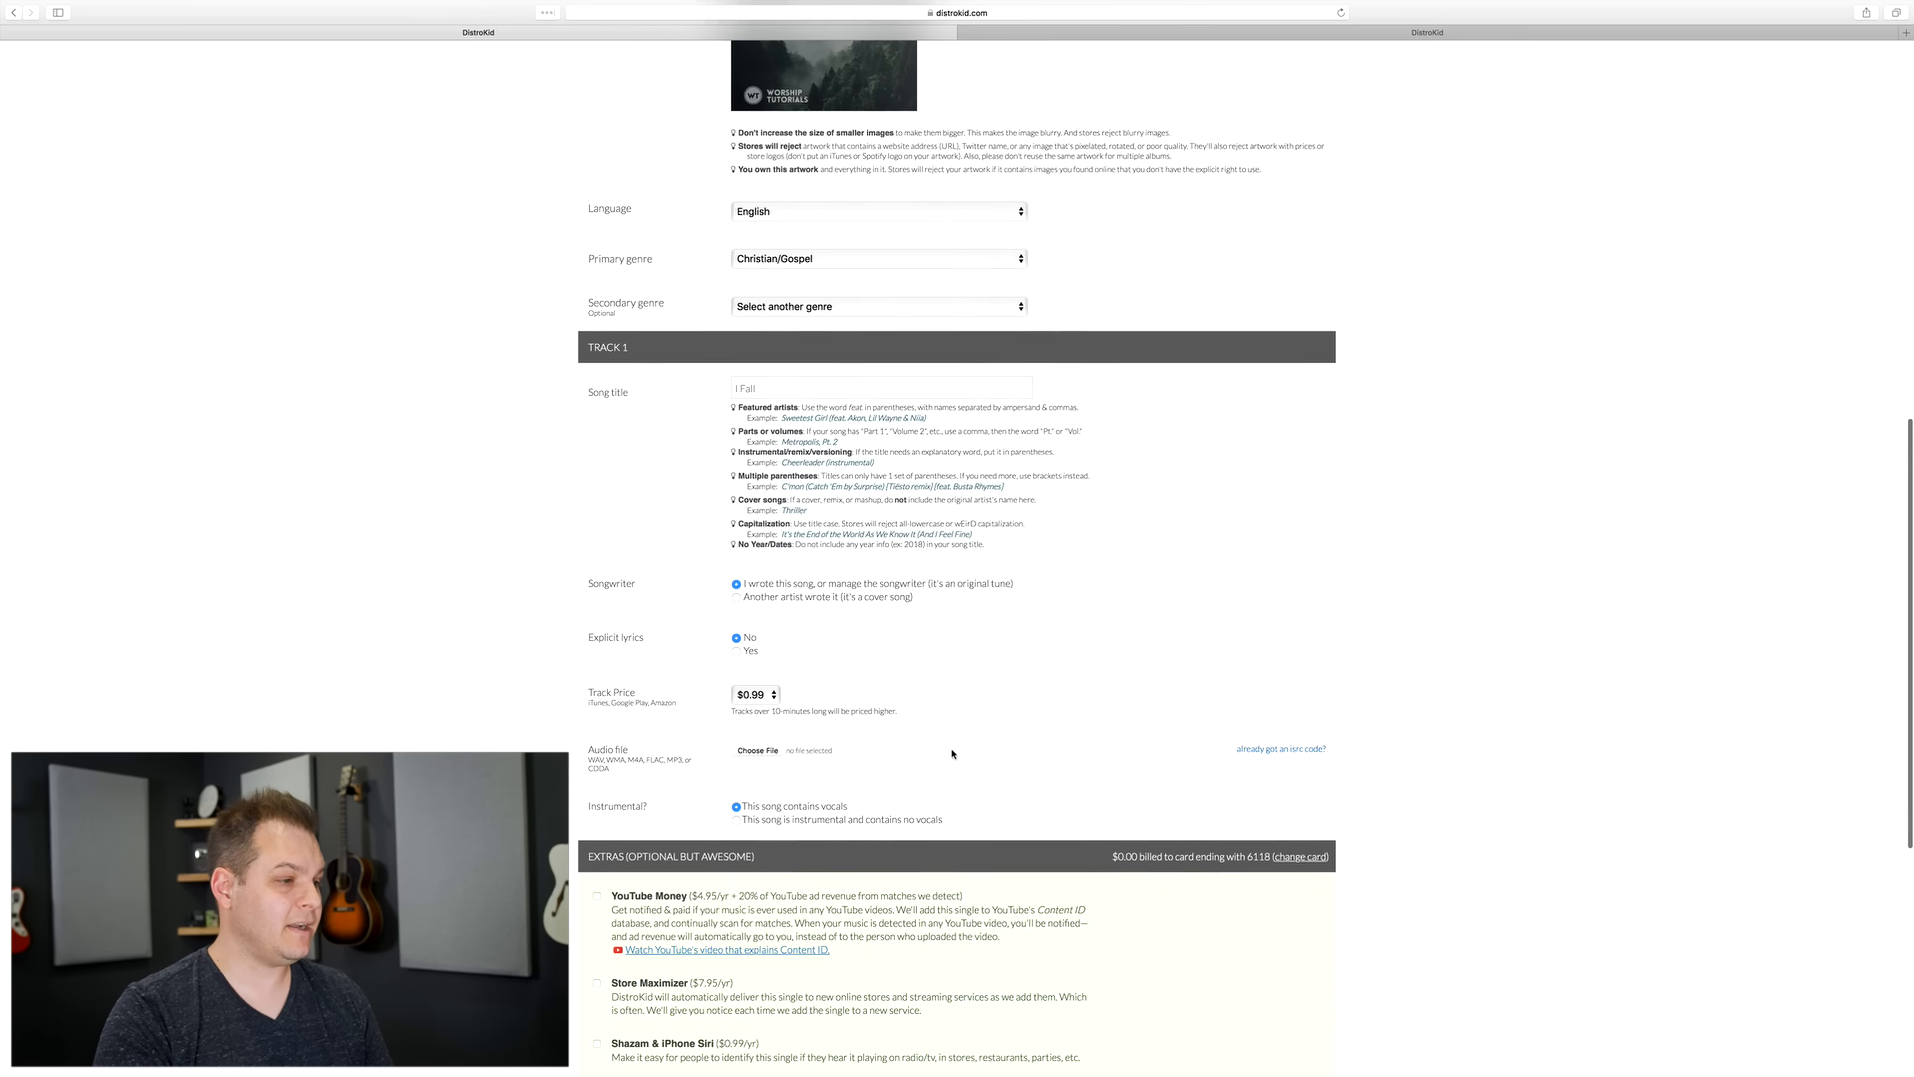
left_click(748, 751)
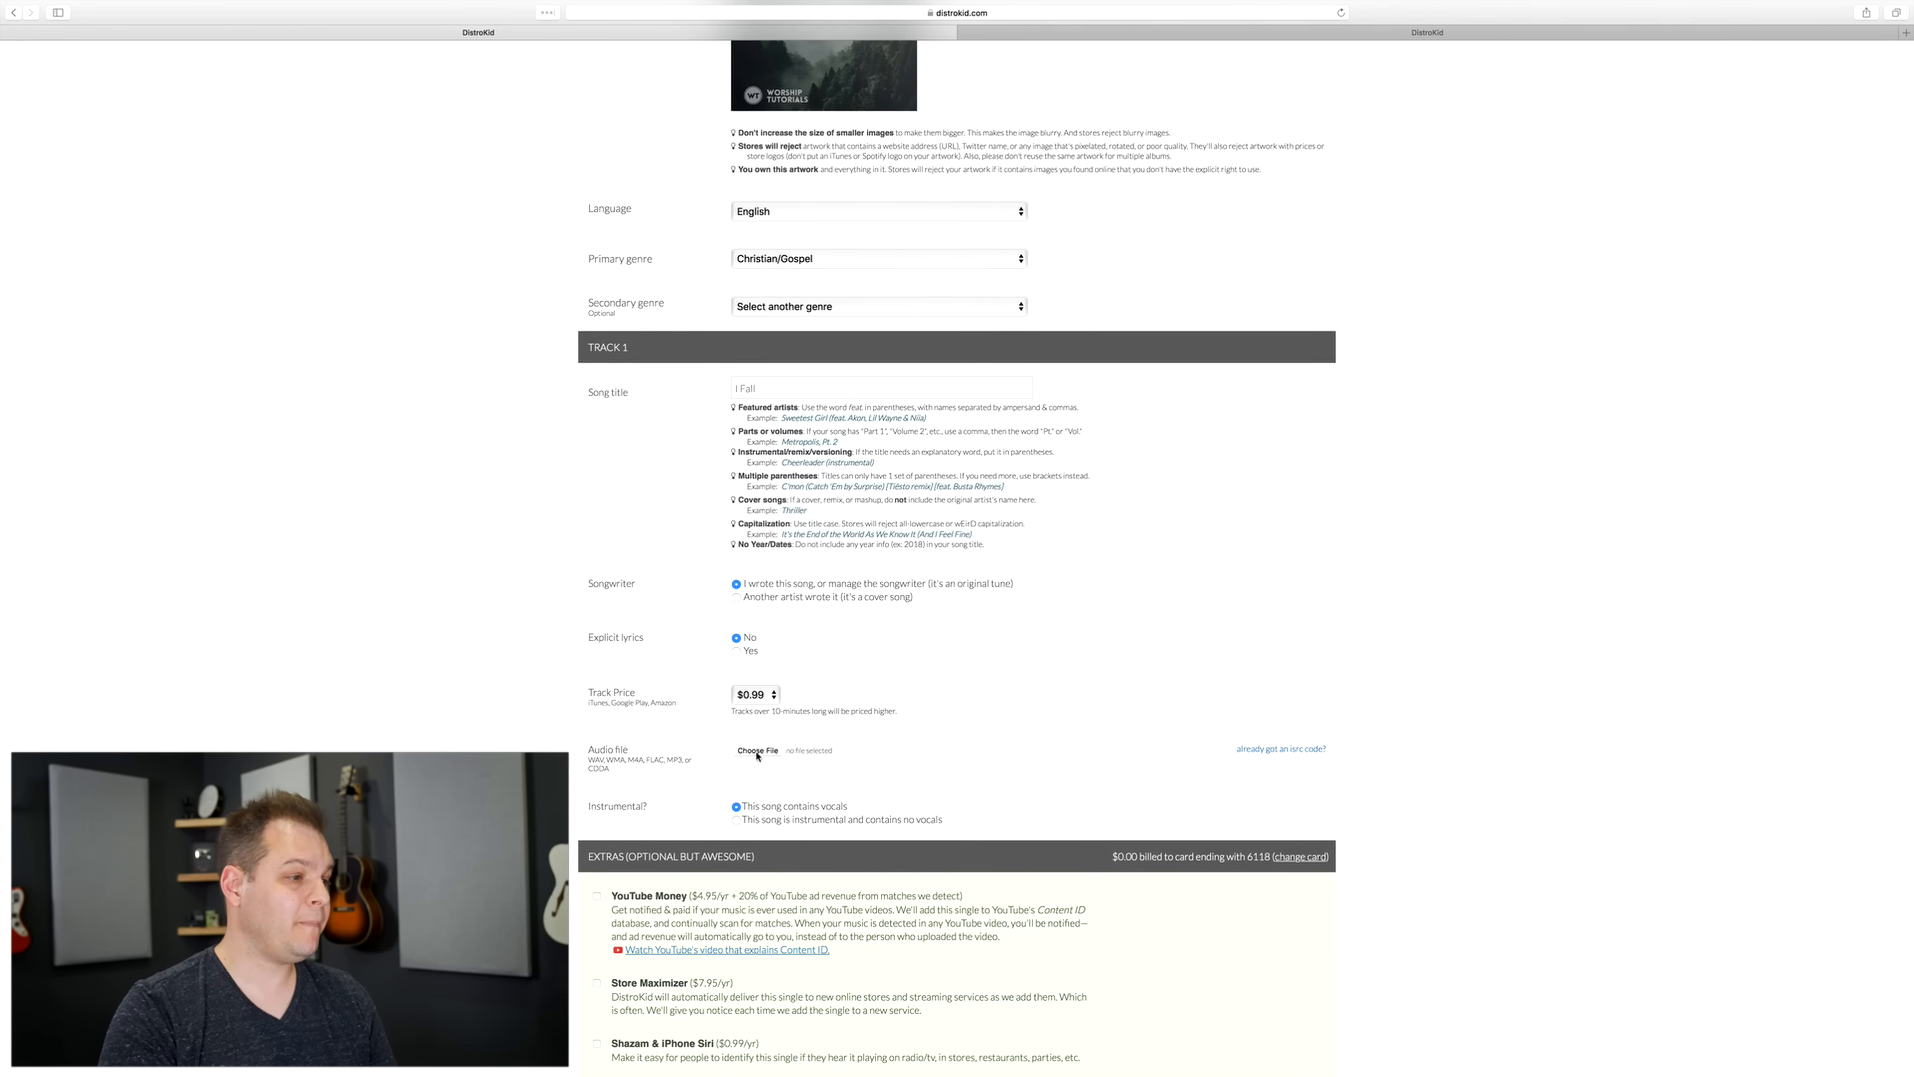
left_click(609, 103)
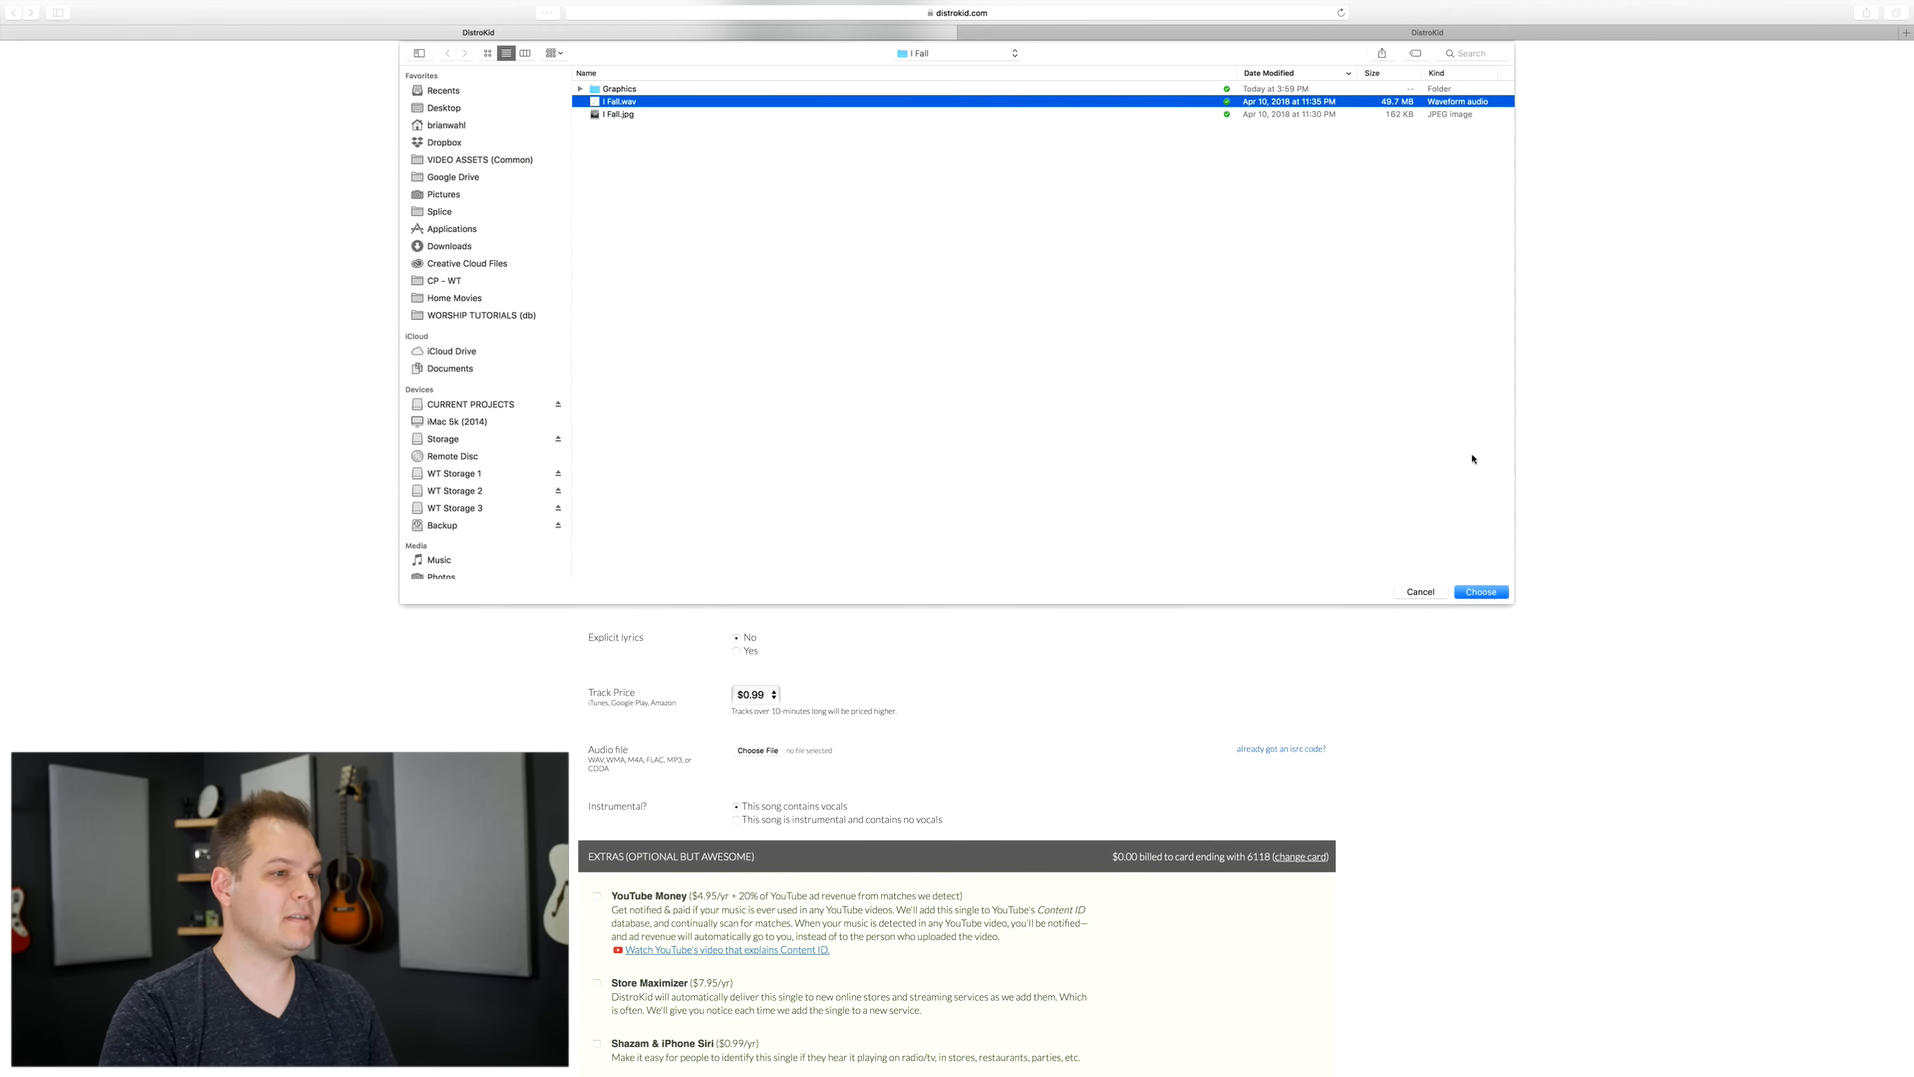
left_click(1481, 593)
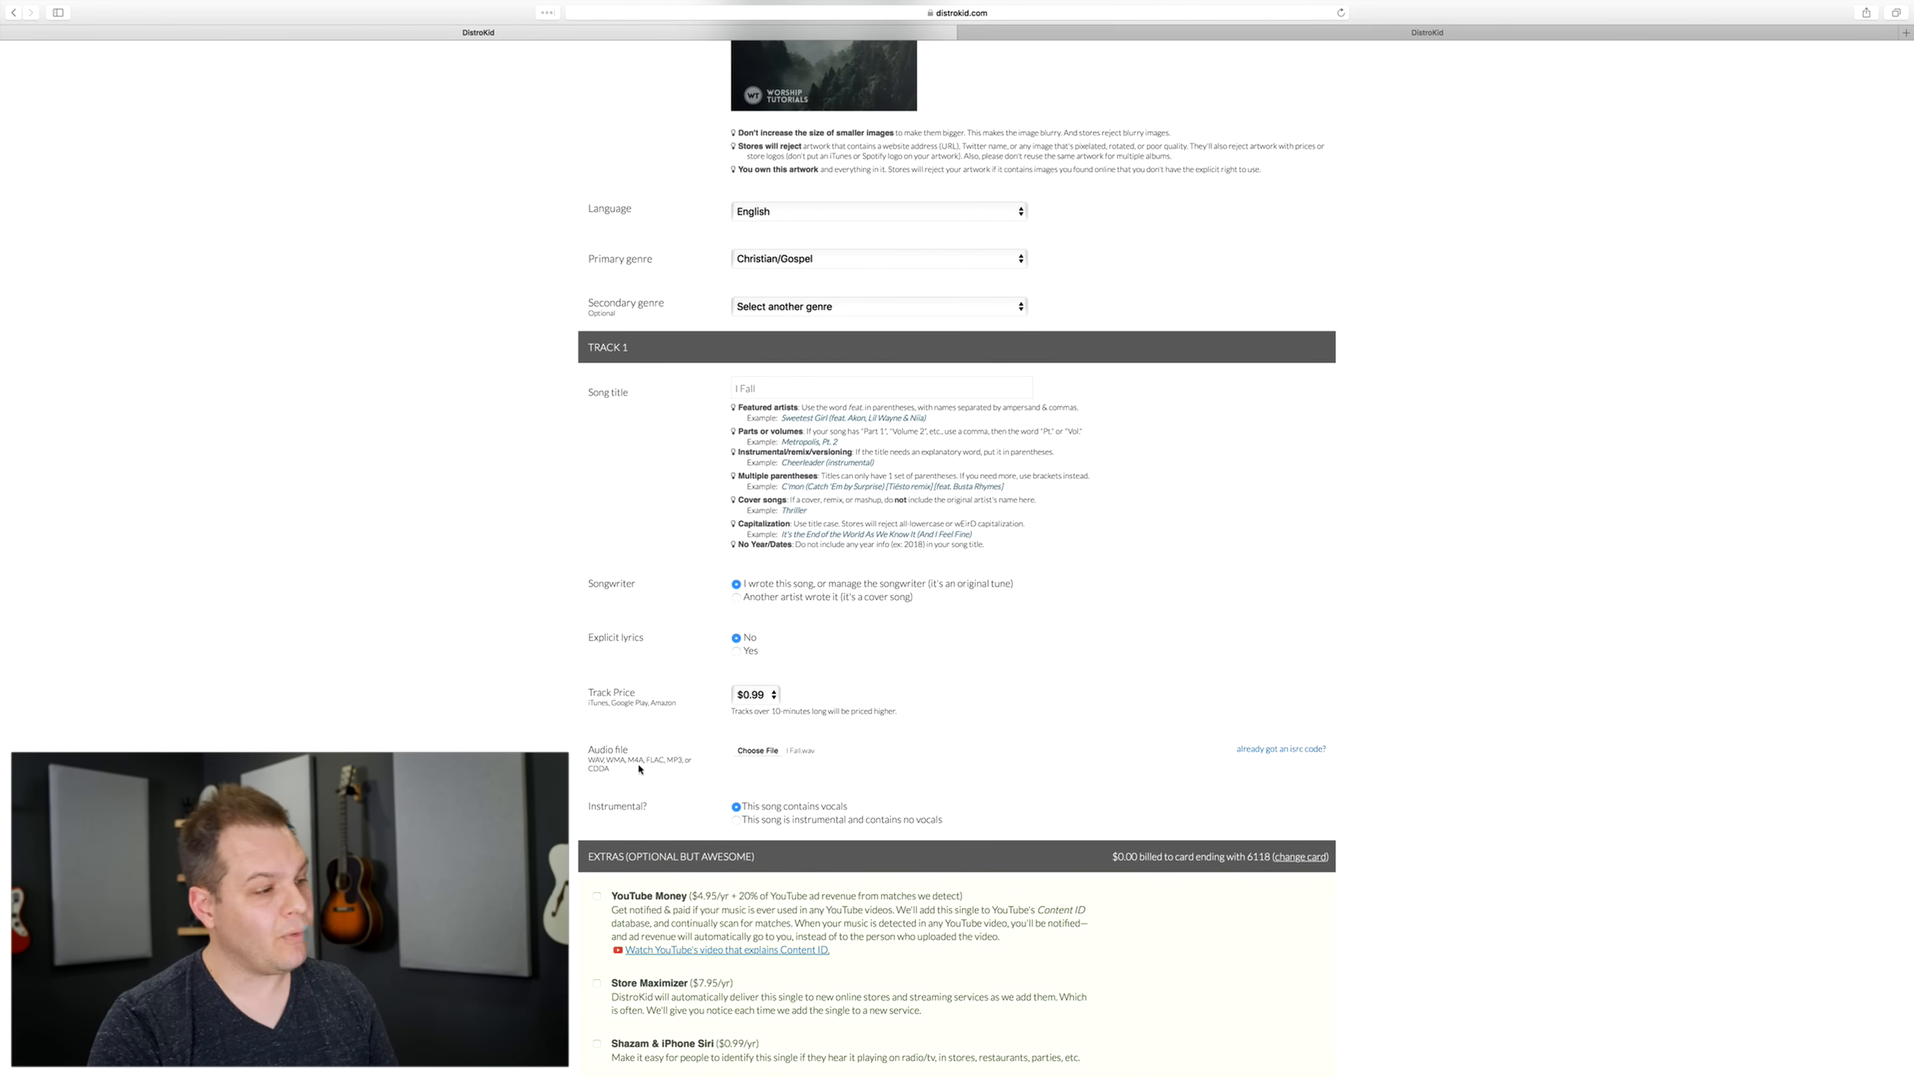
Step: Review the optional extras and tick the mandatory confirmation that YouTube Music was selected as a store
scroll(589, 756, "down", 5)
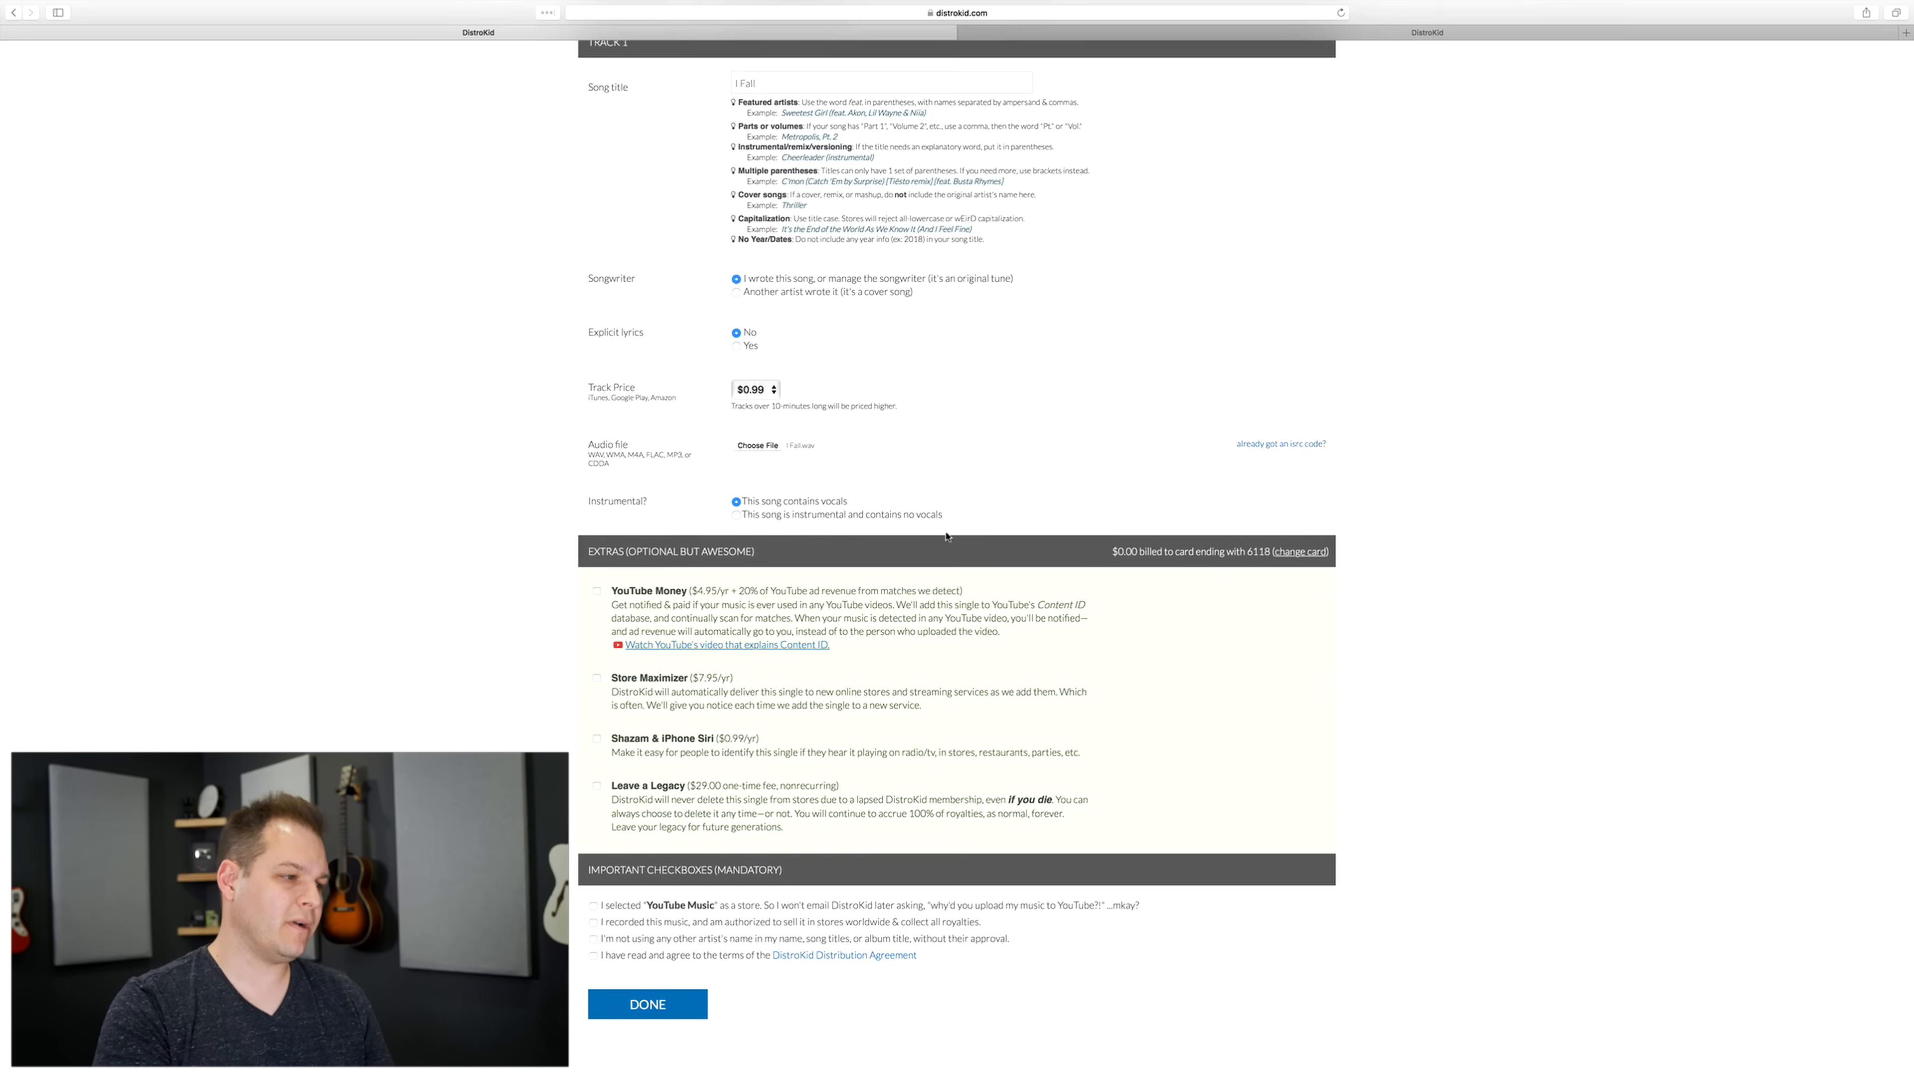
scroll(947, 536, "up", 1)
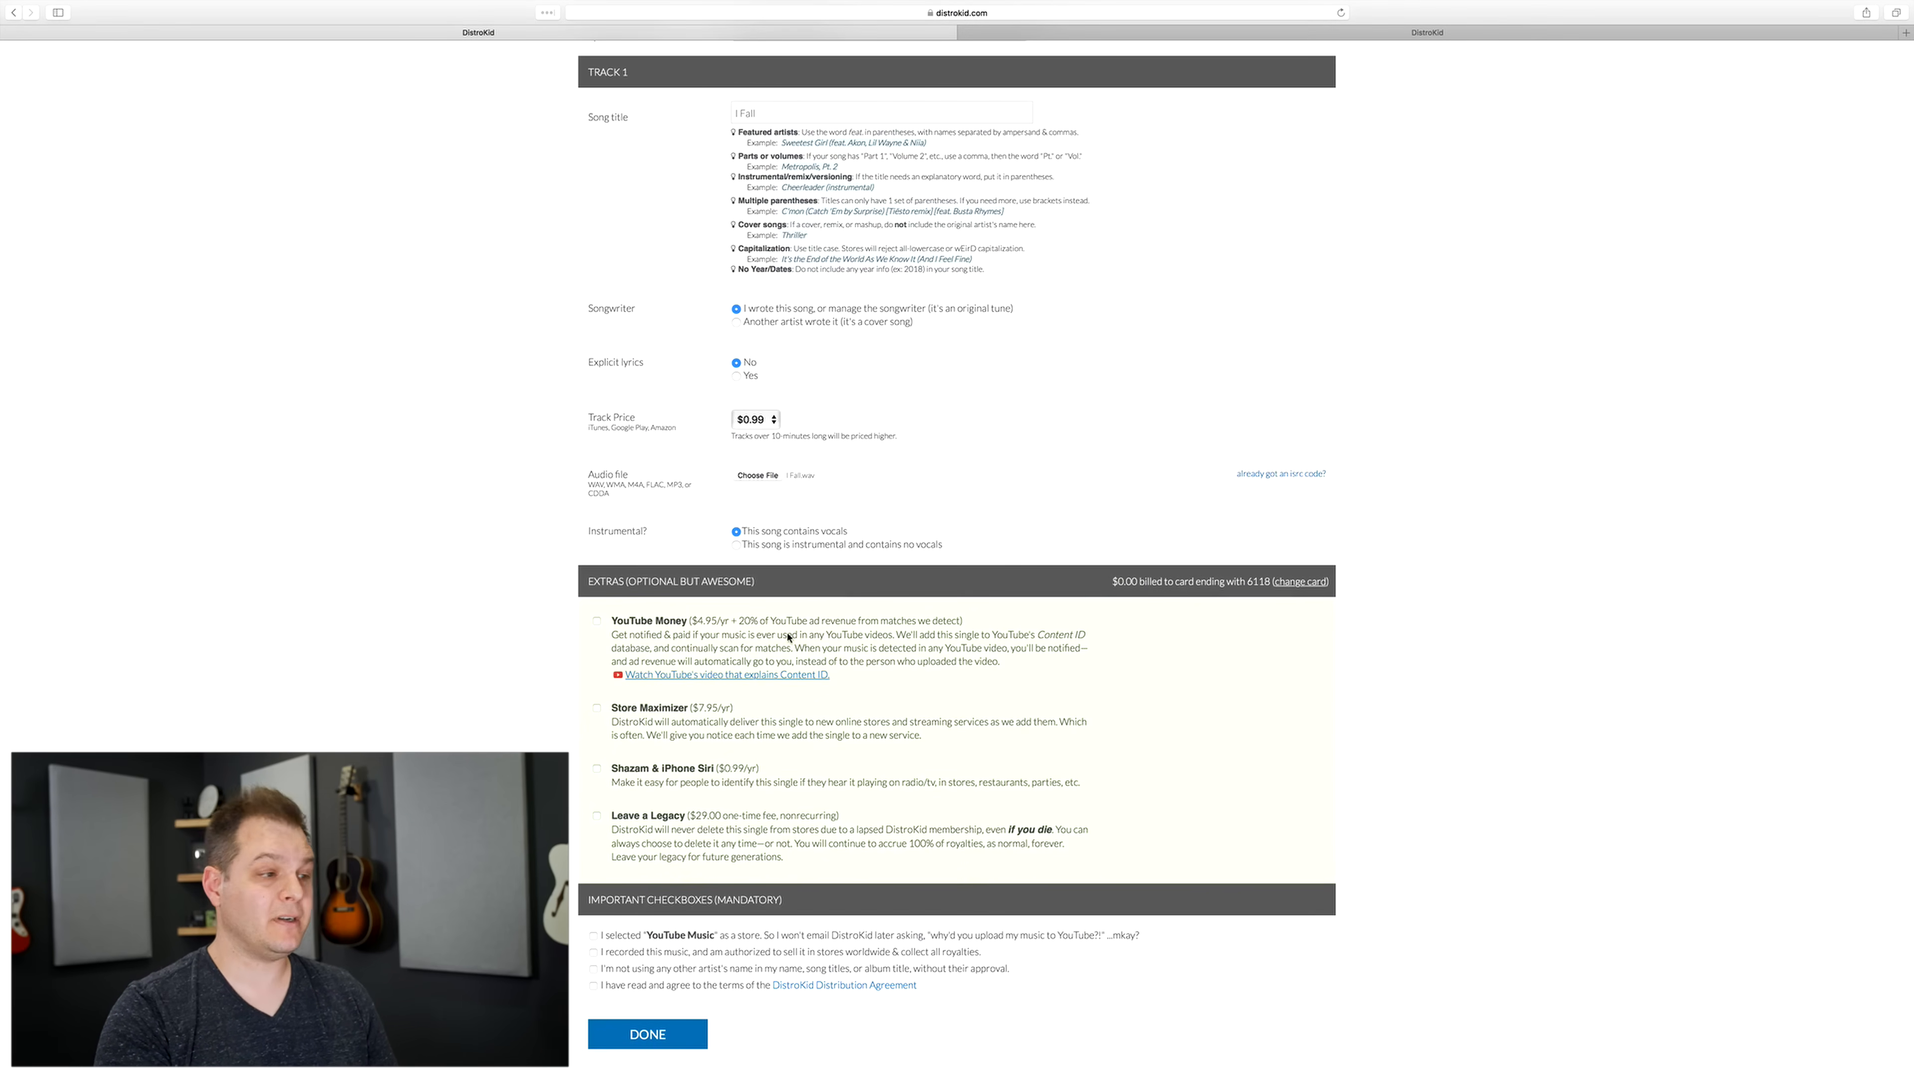
scroll(787, 637, "down", 1)
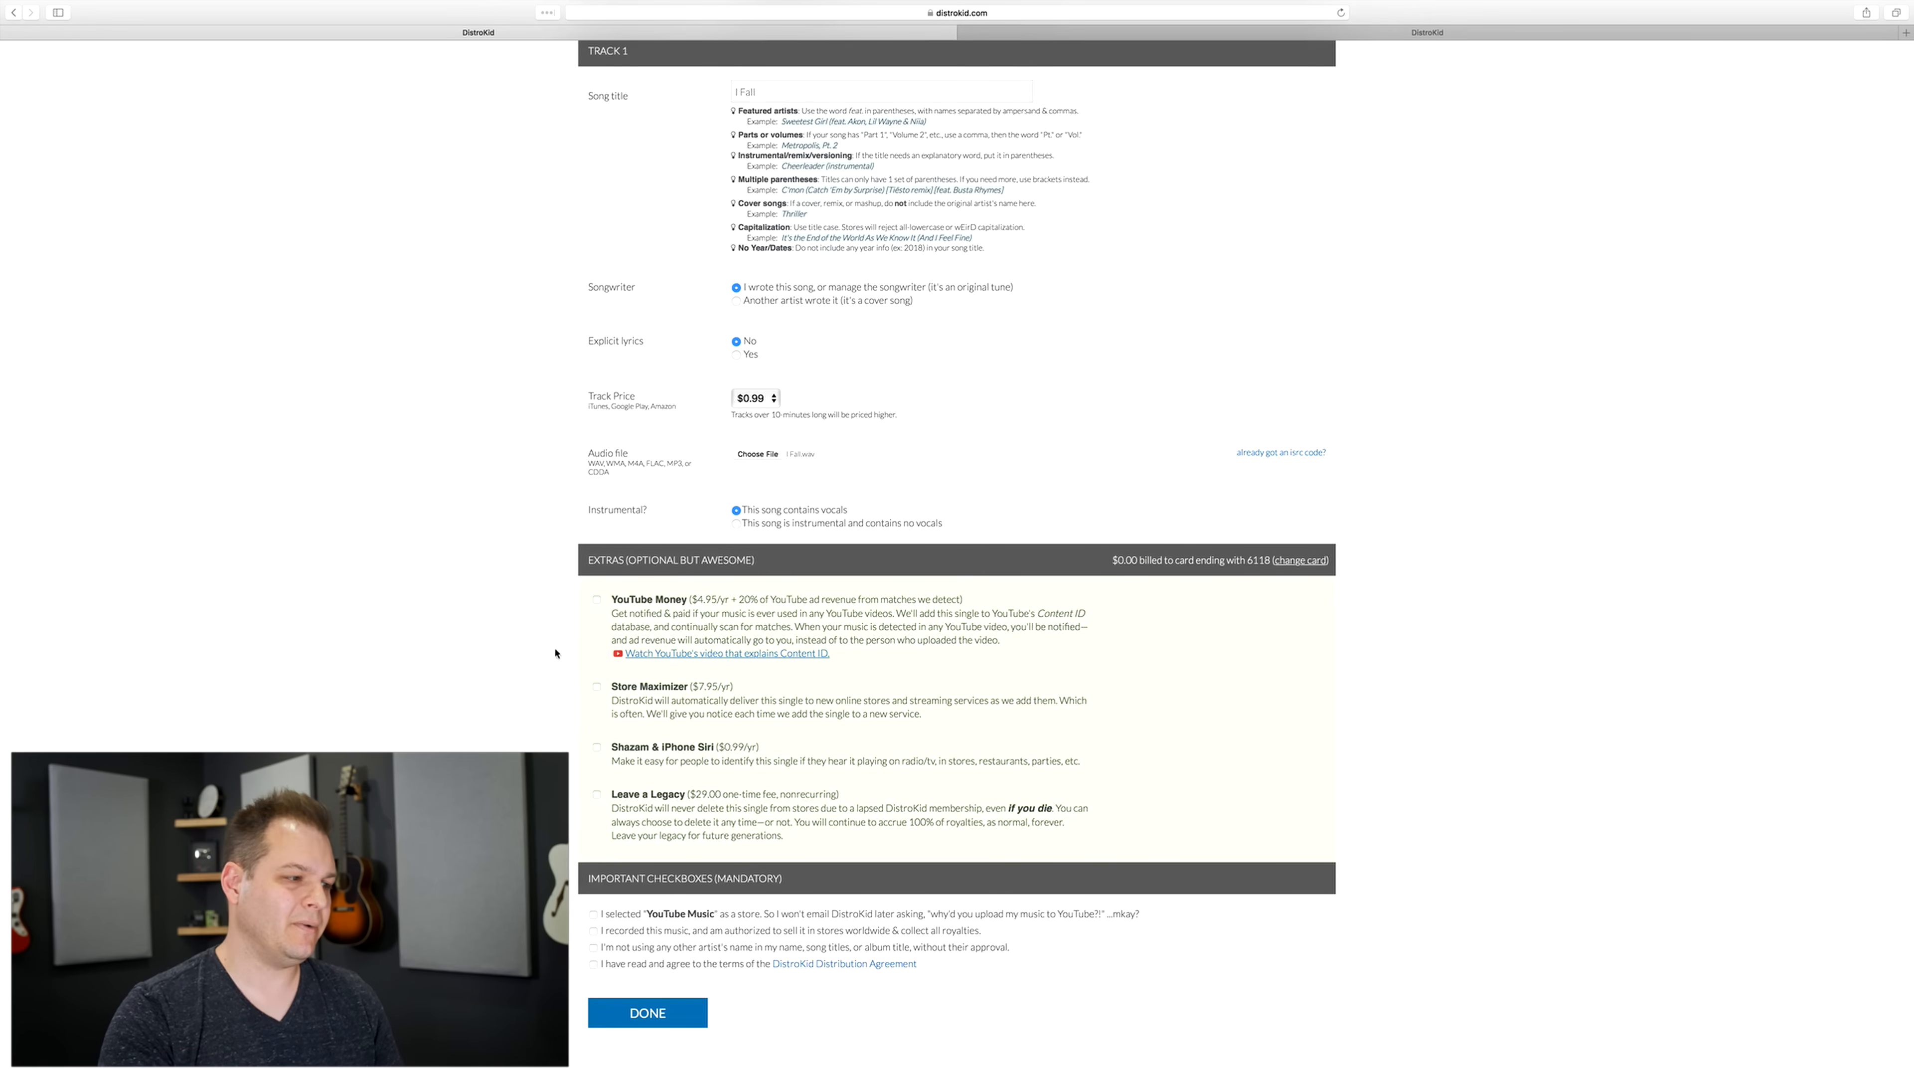
scroll(753, 724, "down", 3)
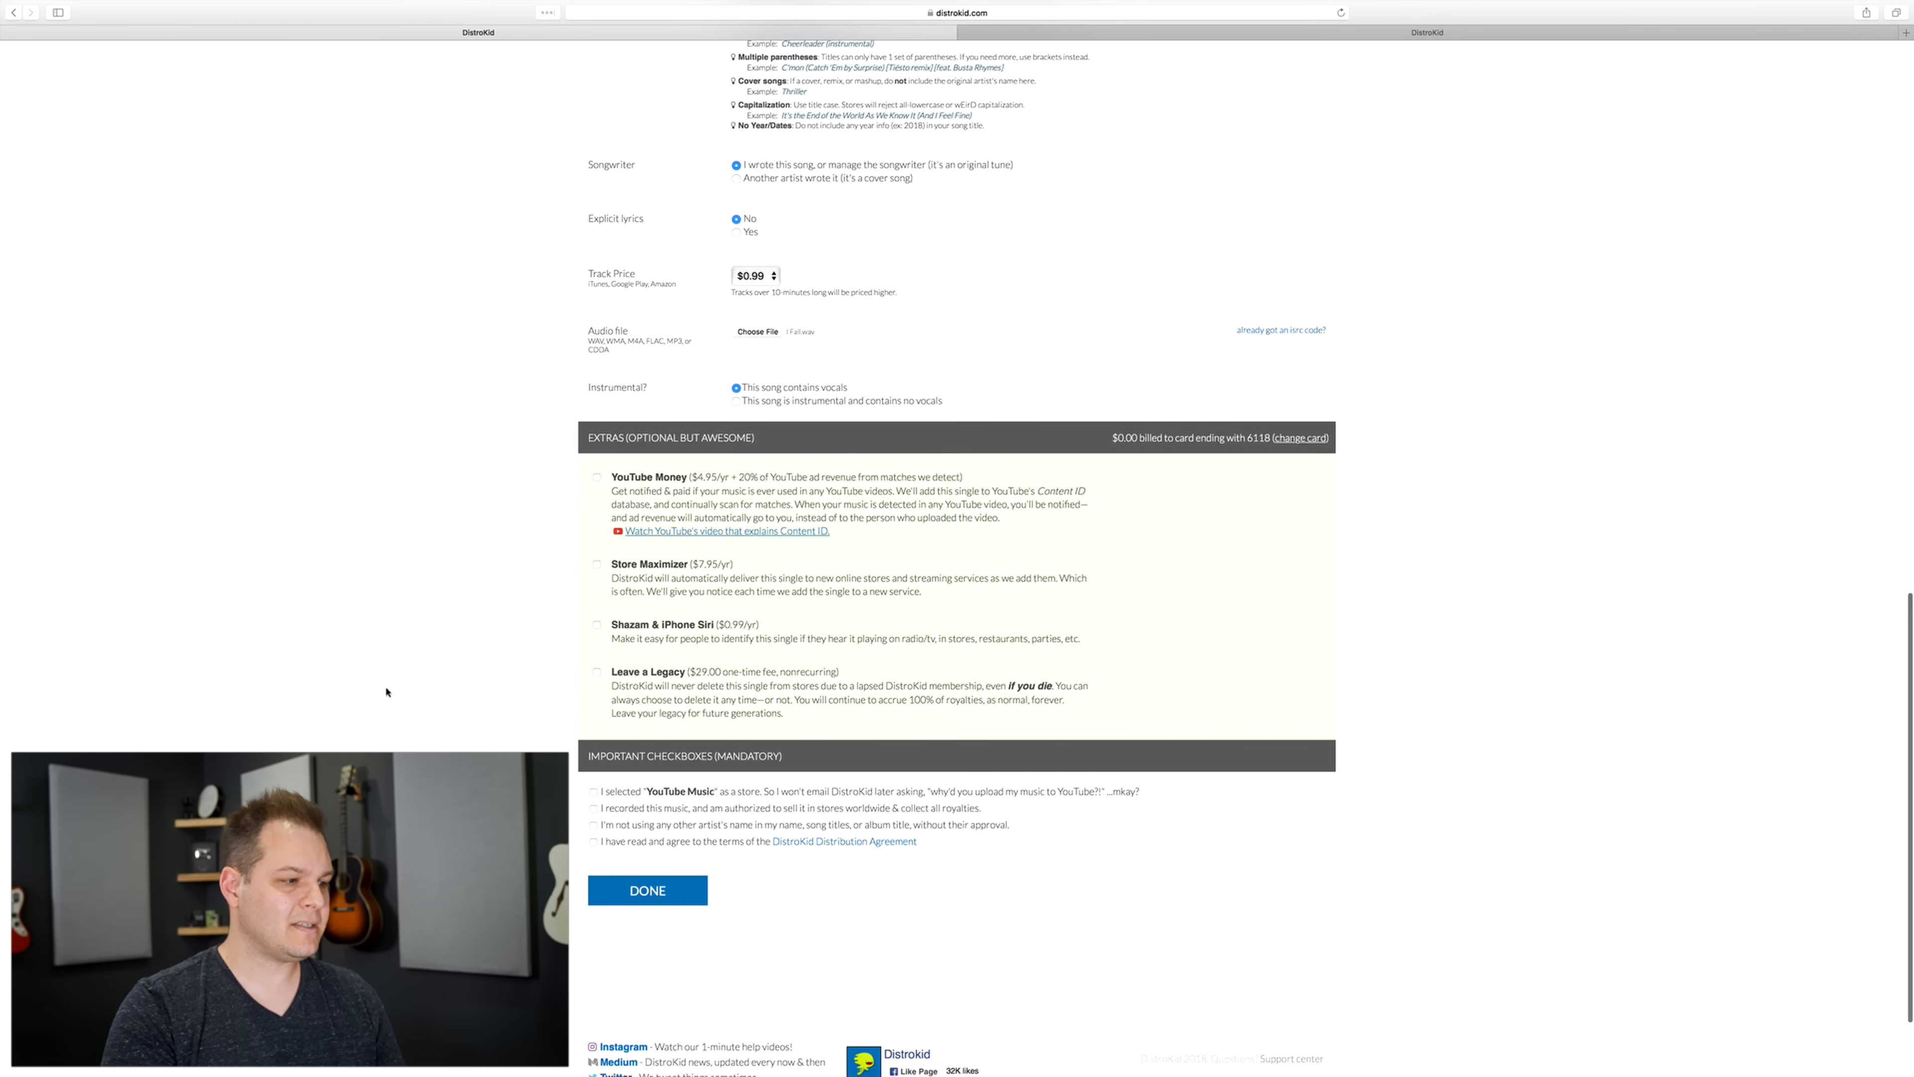
scroll(393, 709, "down", 3)
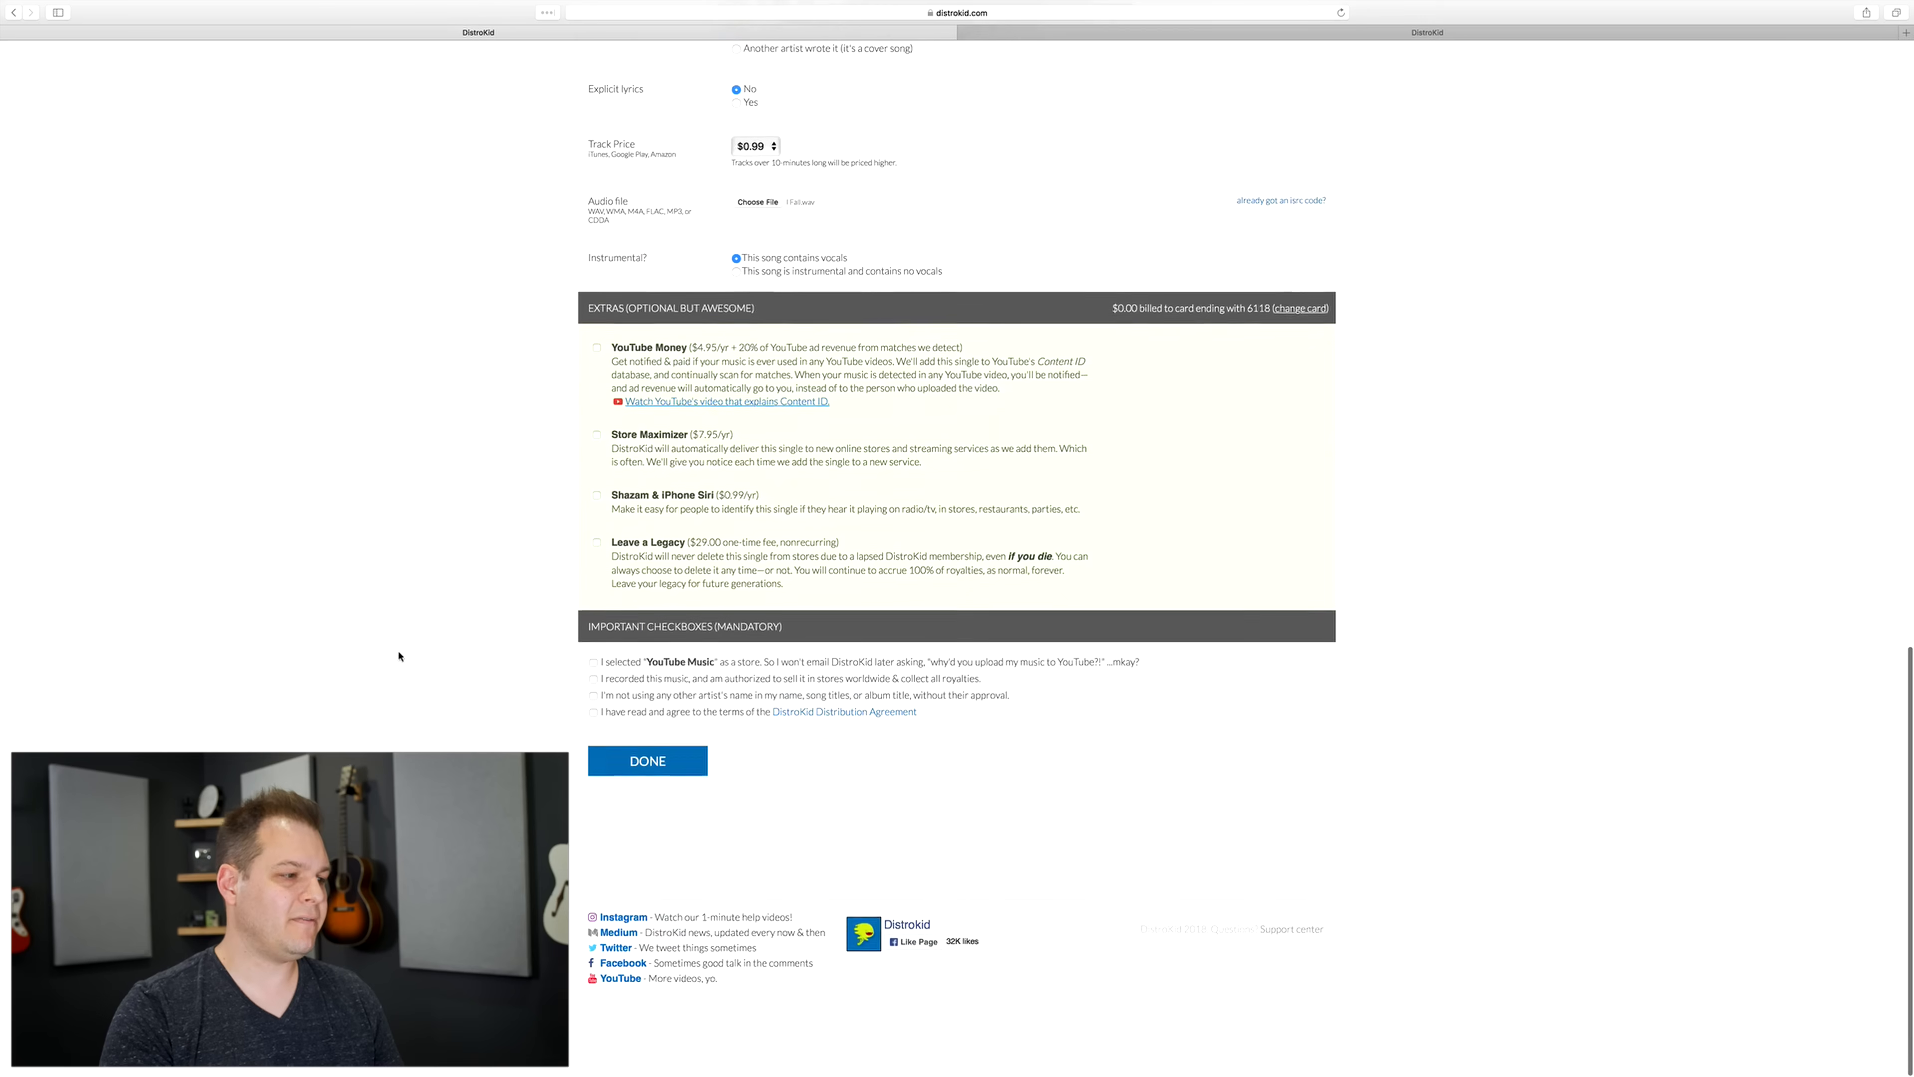
left_click(593, 663)
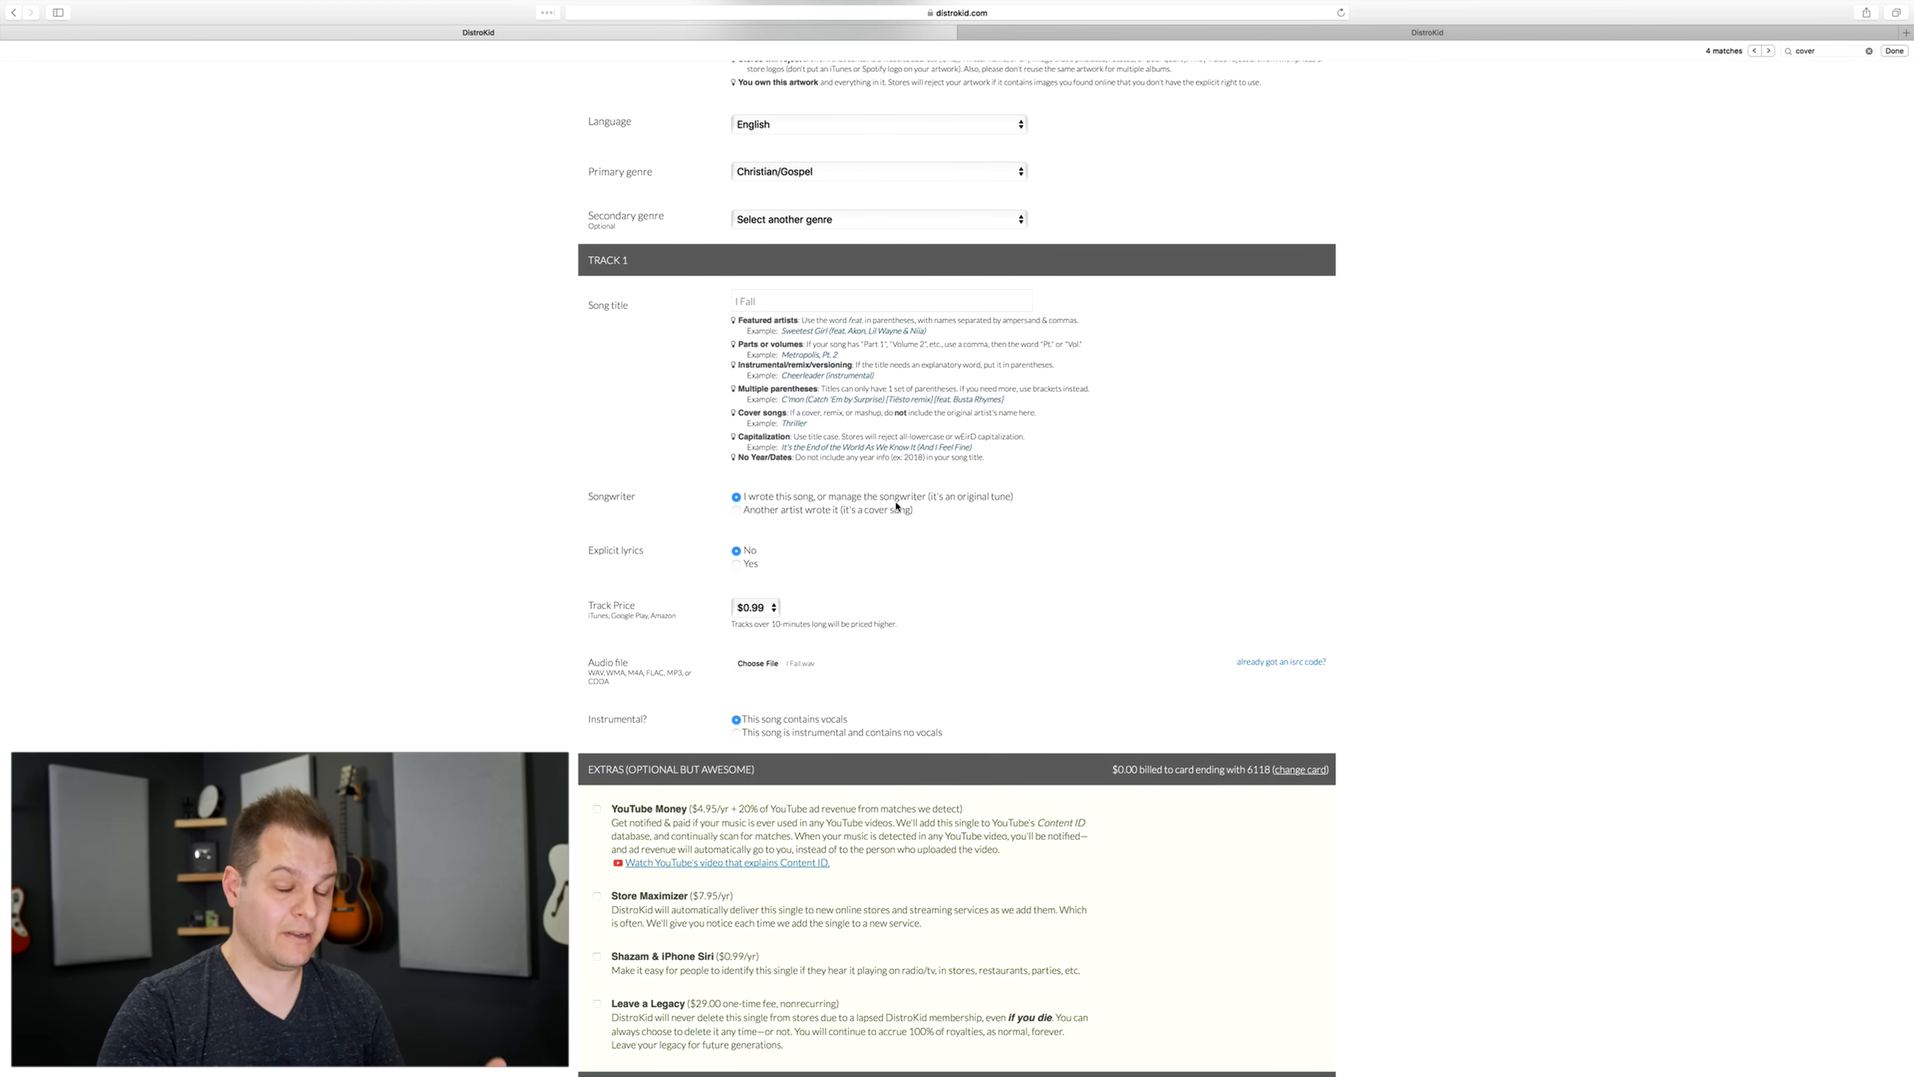
Step: Set the track's songwriter option to a cover song written by another artist
left_click(752, 512)
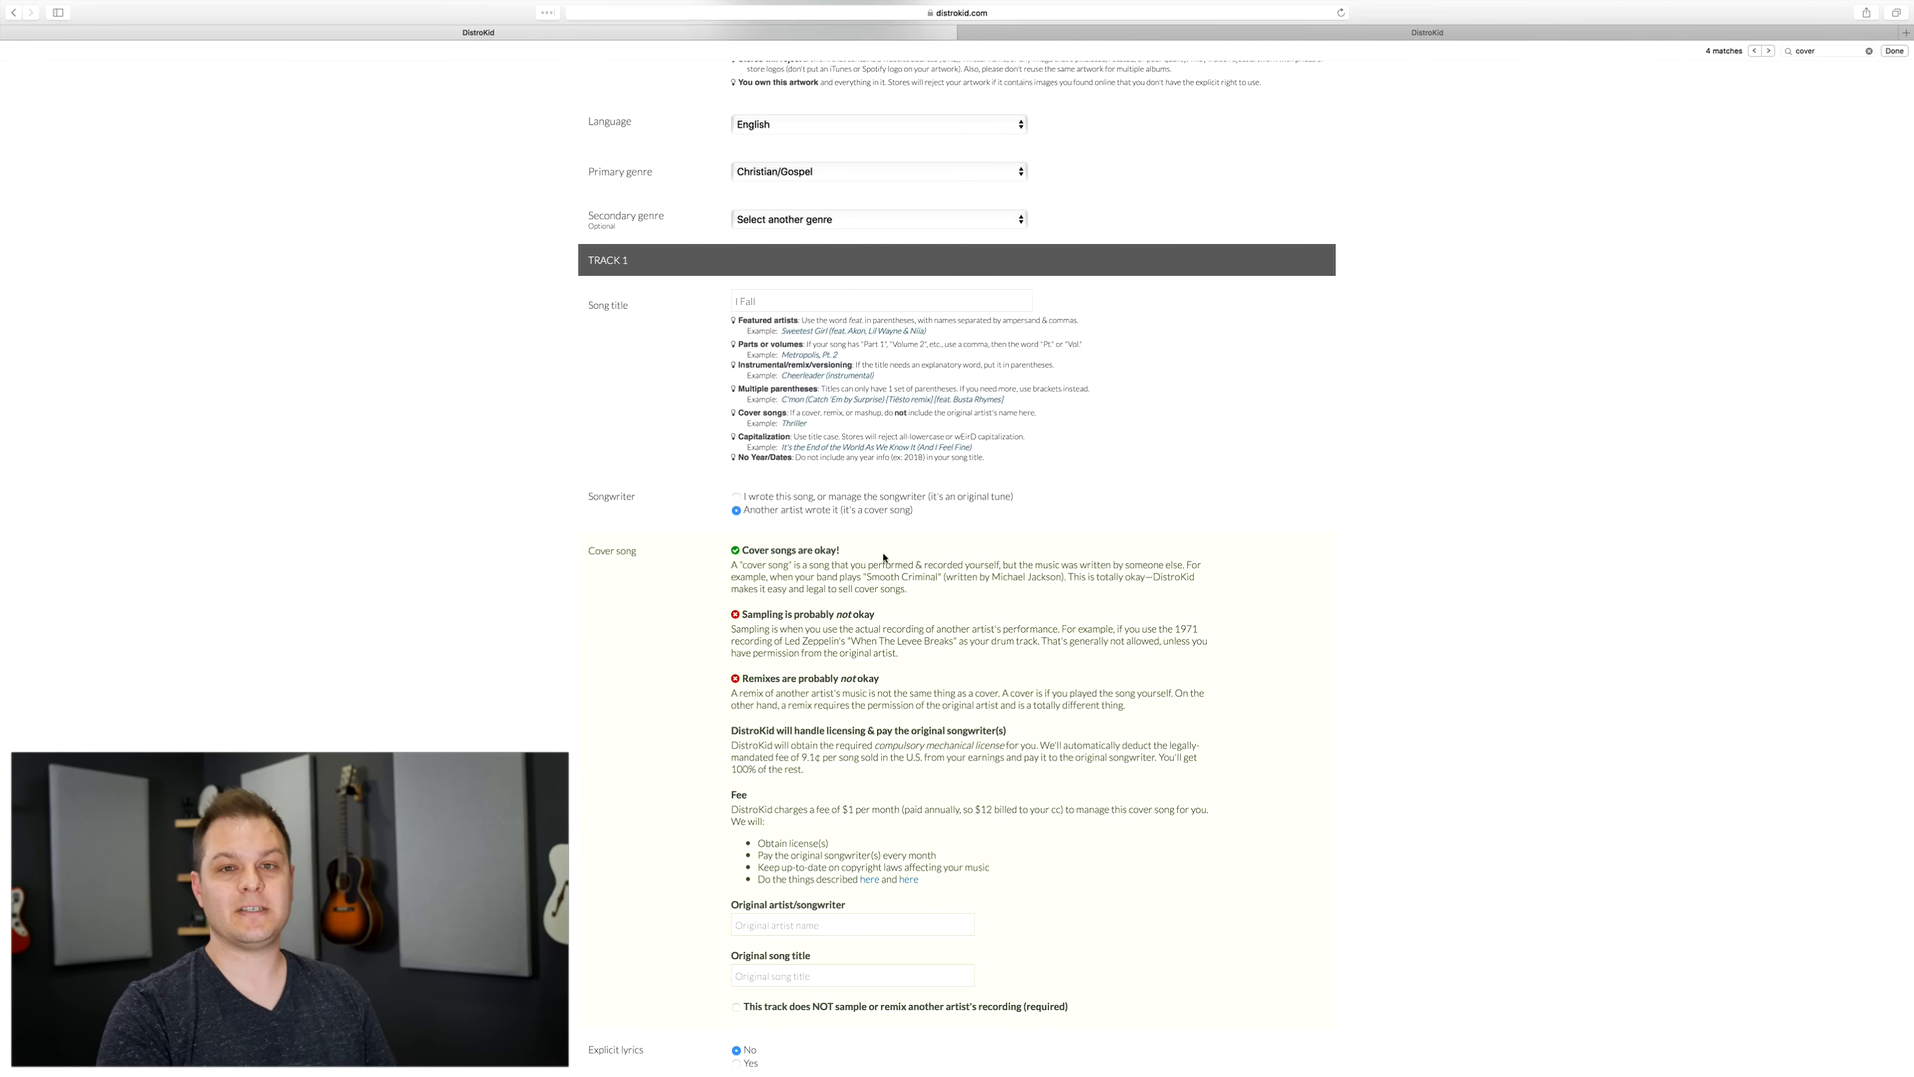